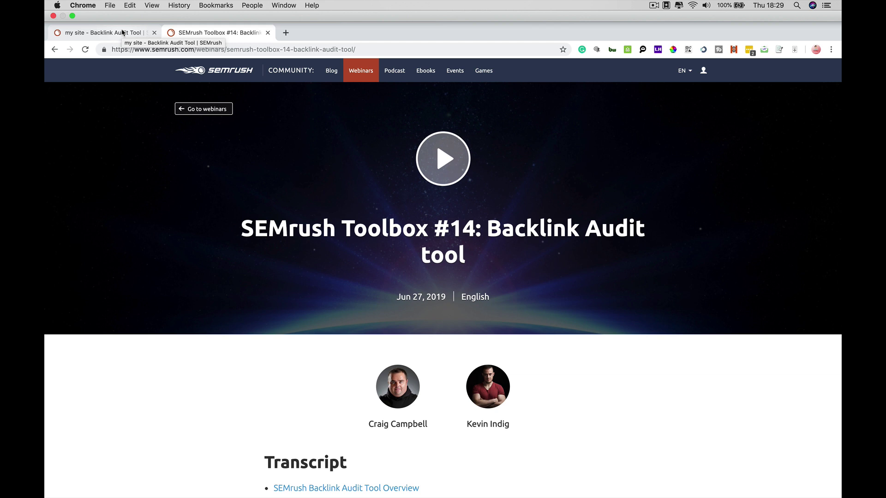
Step: Show the my site Backlink Audit overview, with a Medium toxic score and 32,075 backlinks
{"action": "left_click", "coordinate": [123, 32]}
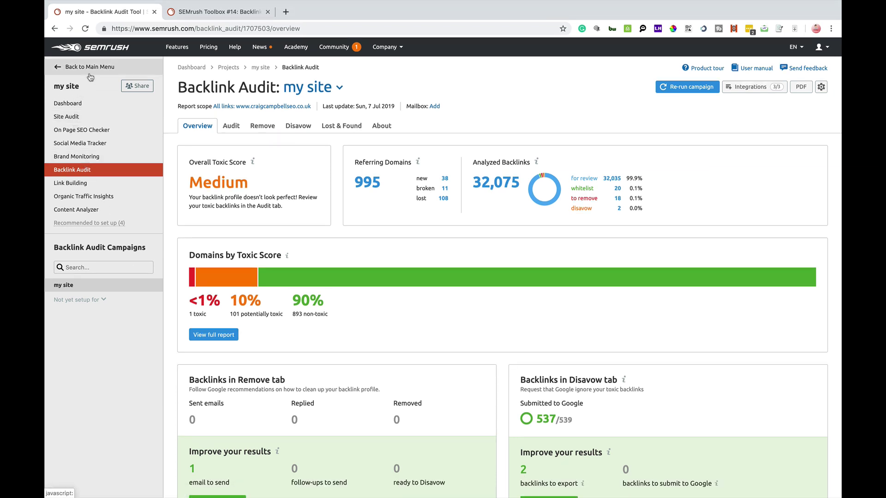
Step: Open the my site project from the SEO Toolkit's Backlink Audit project list
{"action": "left_click", "coordinate": [90, 68]}
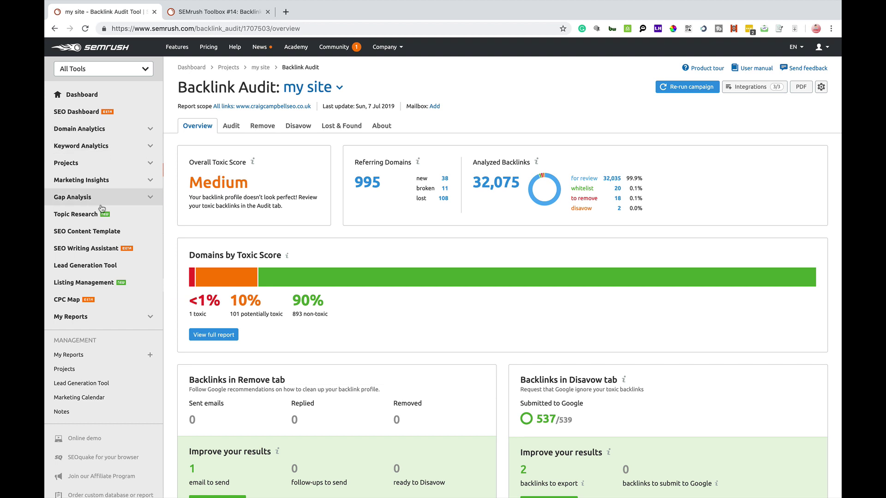
{"action": "left_click", "coordinate": [134, 69]}
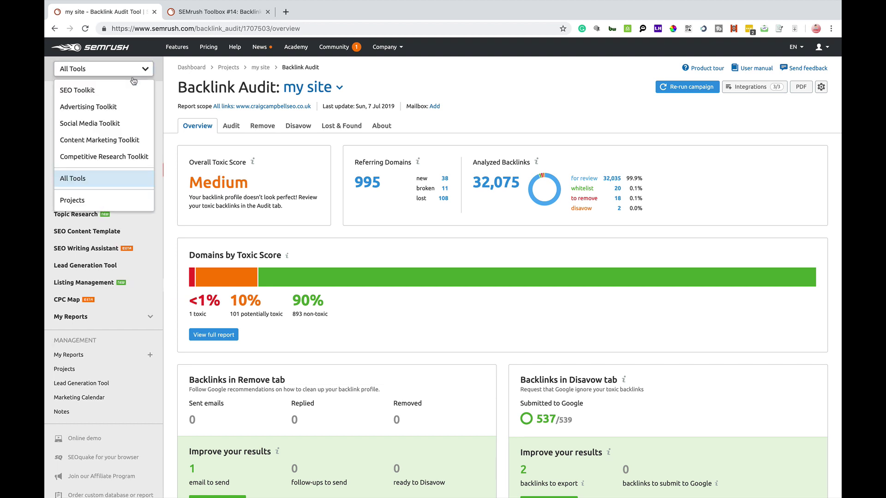
{"action": "left_click", "coordinate": [108, 90]}
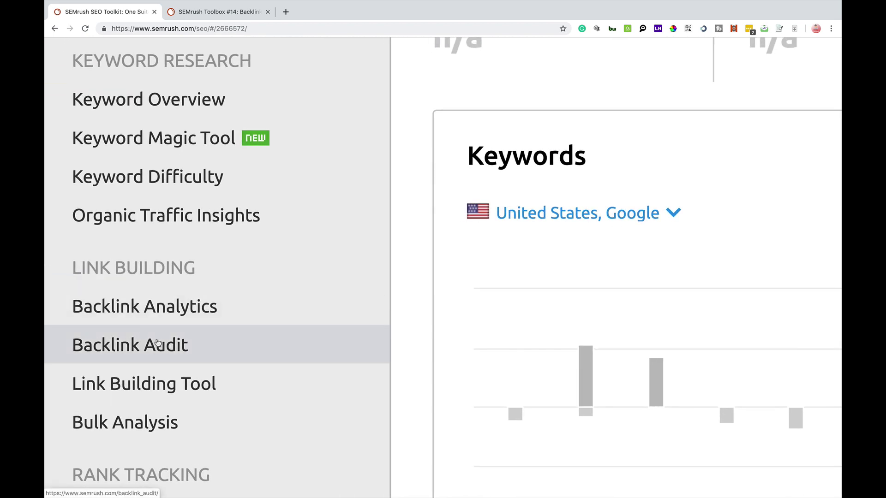
{"action": "left_click", "coordinate": [157, 342]}
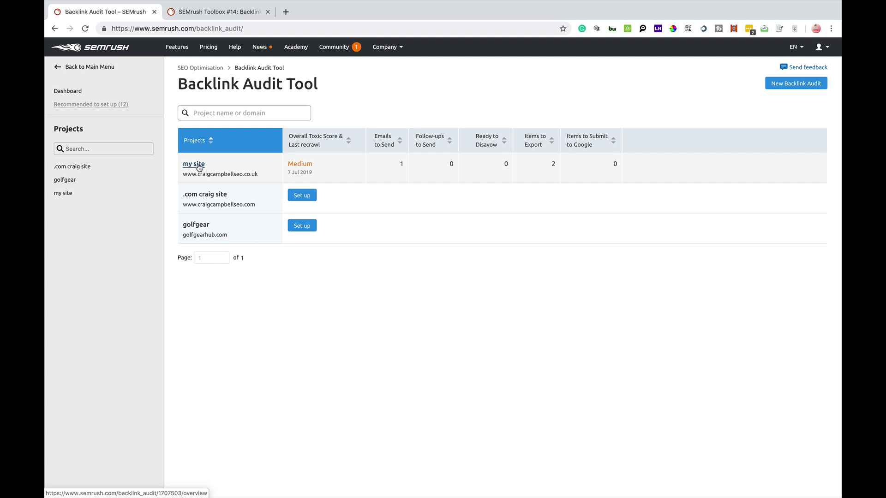
{"action": "left_click", "coordinate": [199, 167]}
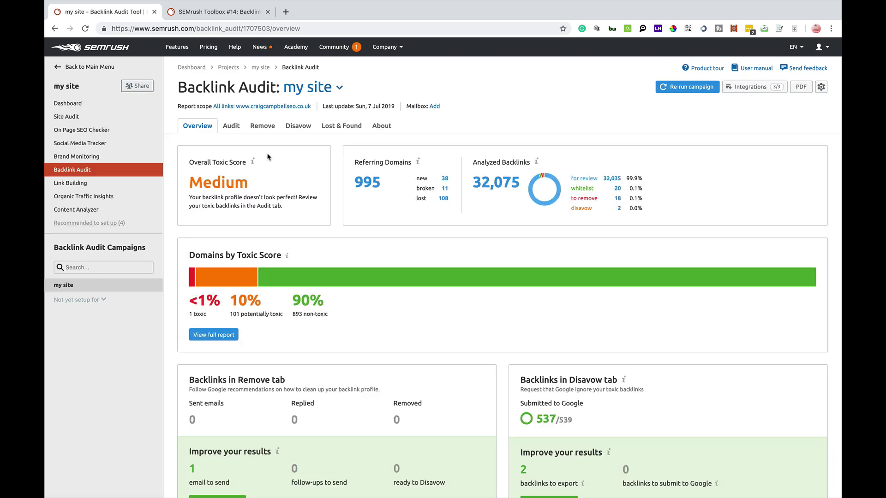
{"action": "scroll", "coordinate": [268, 157], "scroll_direction": "up", "scroll_amount": 5}
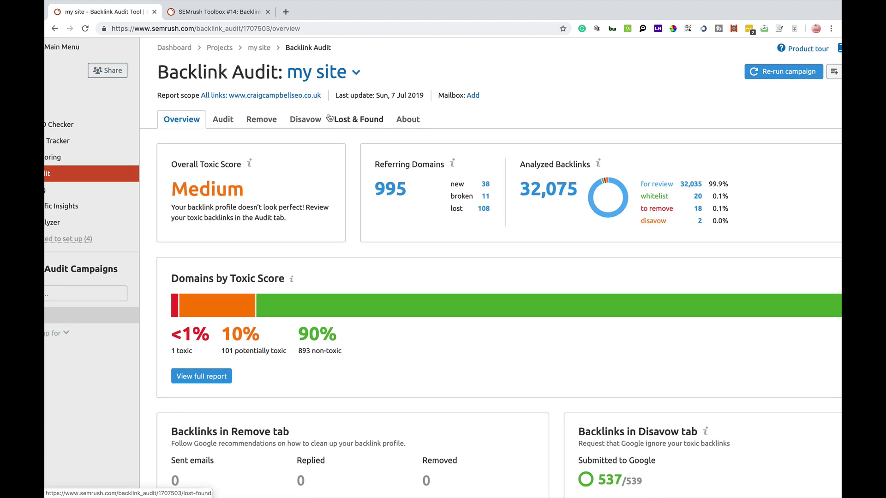
{"action": "scroll", "coordinate": [329, 118], "scroll_direction": "down", "scroll_amount": 3}
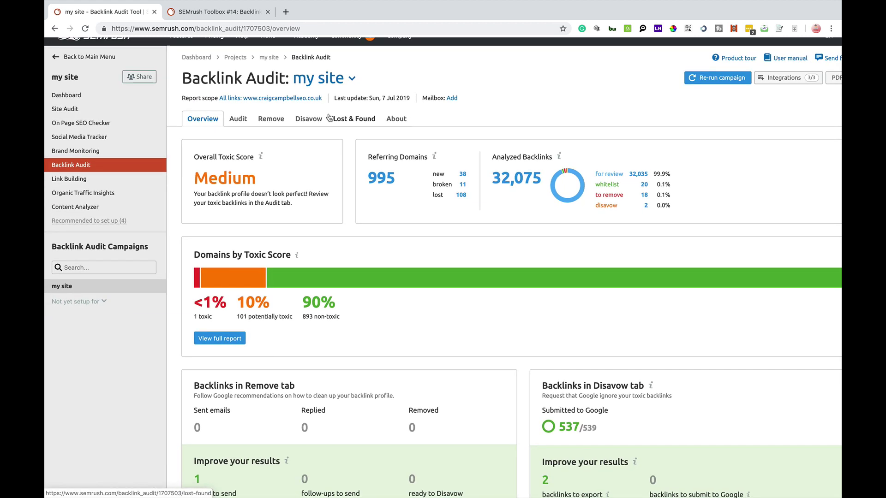
{"action": "scroll", "coordinate": [329, 118], "scroll_direction": "down", "scroll_amount": 3}
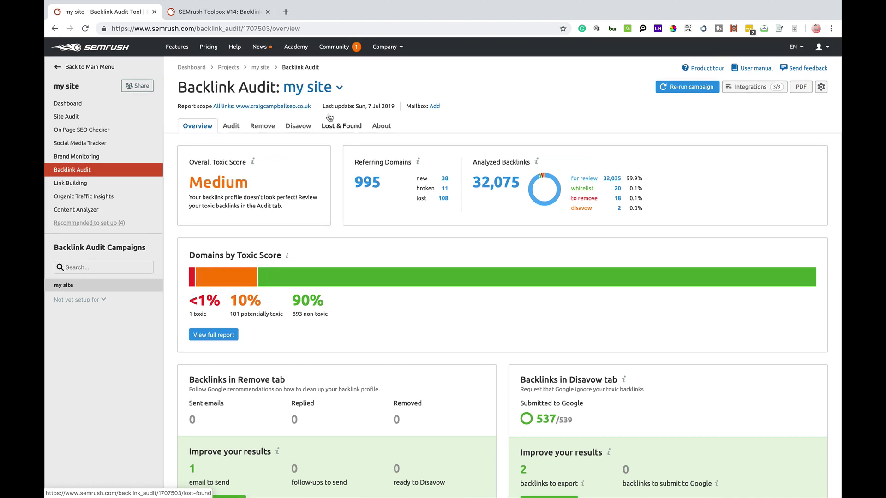
{"action": "scroll", "coordinate": [751, 88], "scroll_direction": "up", "scroll_amount": 5}
{"action": "scroll", "coordinate": [747, 89], "scroll_direction": "down", "scroll_amount": 5}
{"action": "left_click", "coordinate": [748, 89]}
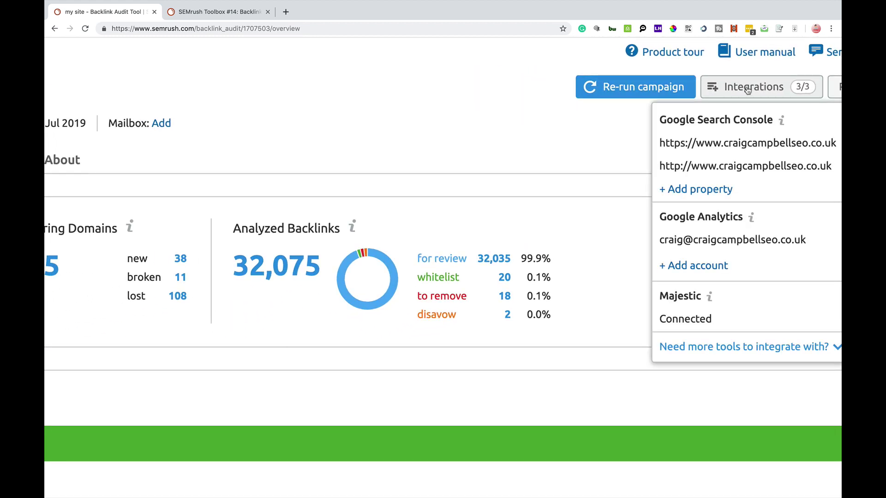
{"action": "scroll", "coordinate": [748, 90], "scroll_direction": "down", "scroll_amount": 2}
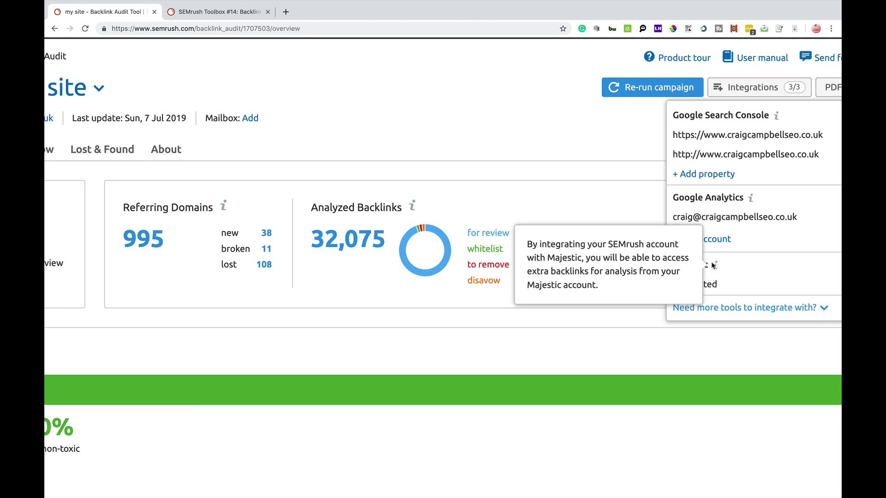
{"action": "left_click", "coordinate": [543, 91]}
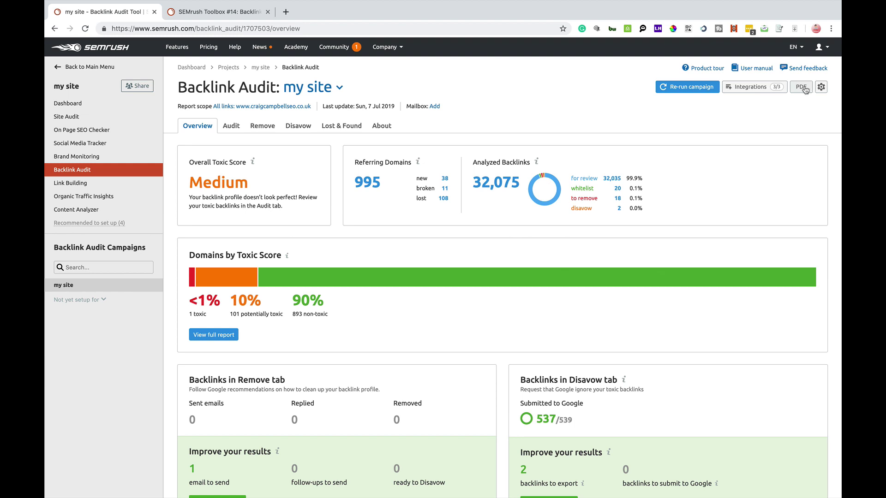
{"action": "scroll", "coordinate": [805, 90], "scroll_direction": "up", "scroll_amount": 5}
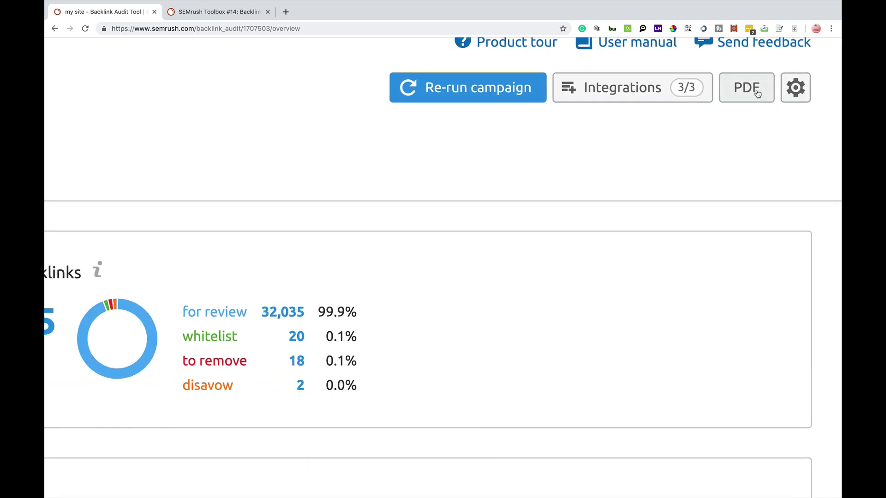
{"action": "scroll", "coordinate": [757, 94], "scroll_direction": "down", "scroll_amount": 5}
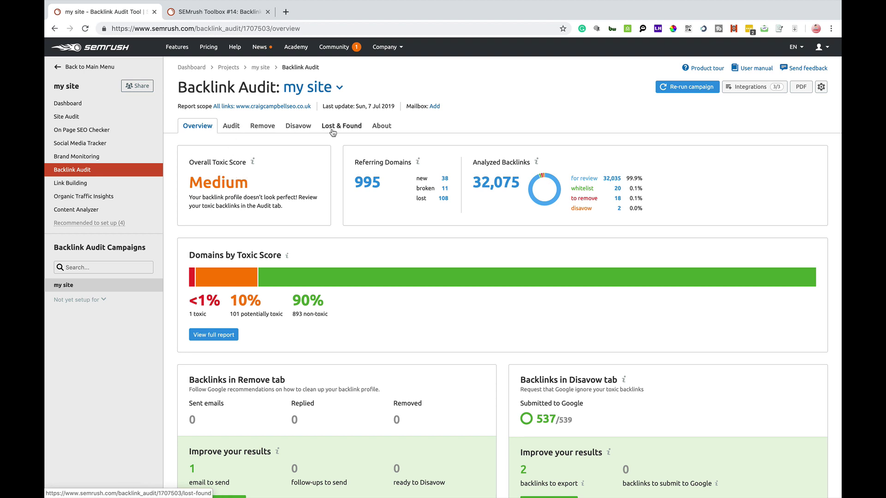
{"action": "scroll", "coordinate": [332, 133], "scroll_direction": "up", "scroll_amount": 2}
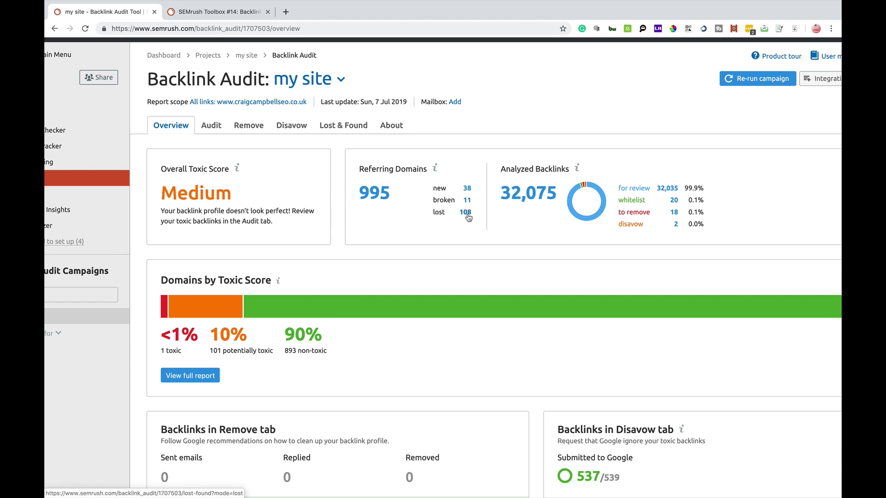
{"action": "key", "text": "ctrl+0"}
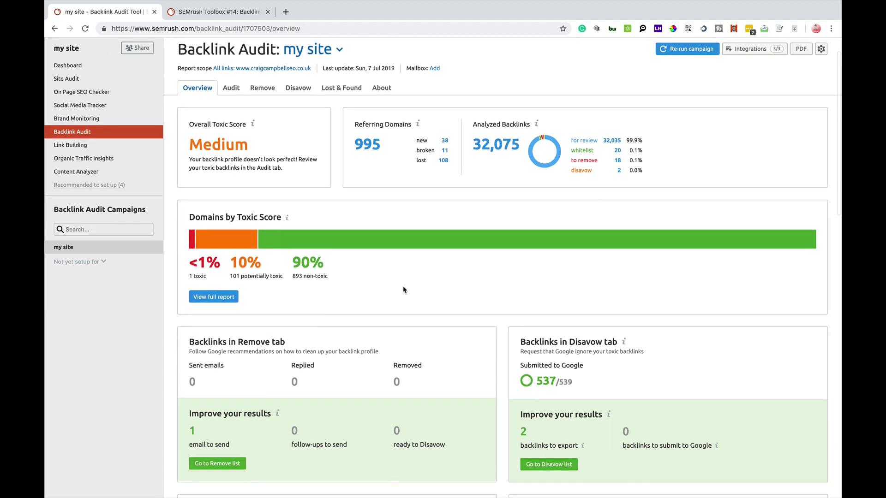
{"action": "scroll", "coordinate": [404, 289], "scroll_direction": "down", "scroll_amount": 5}
{"action": "scroll", "coordinate": [404, 290], "scroll_direction": "down", "scroll_amount": 5}
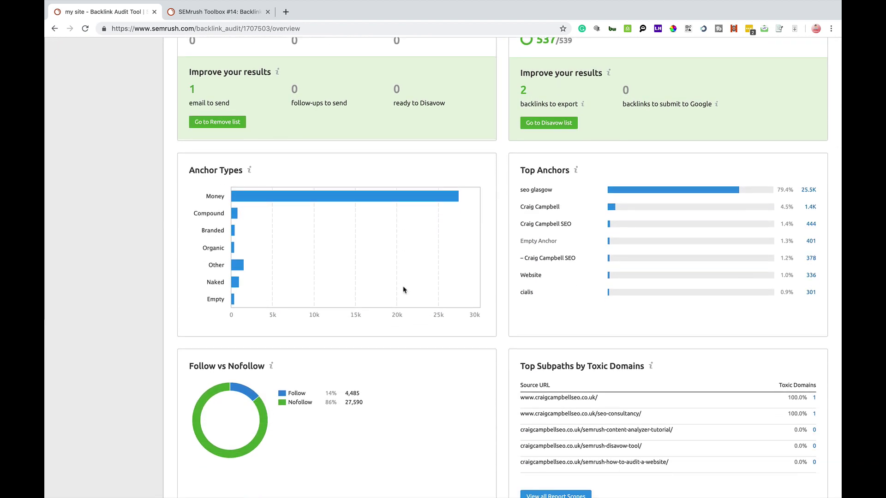
{"action": "scroll", "coordinate": [619, 265], "scroll_direction": "up", "scroll_amount": 5}
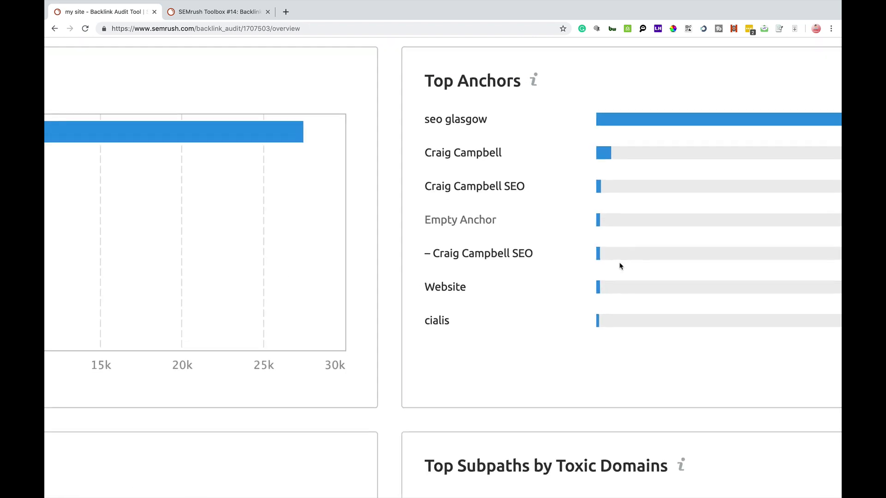
{"action": "scroll", "coordinate": [619, 265], "scroll_direction": "down", "scroll_amount": 5}
{"action": "scroll", "coordinate": [620, 265], "scroll_direction": "down", "scroll_amount": 2}
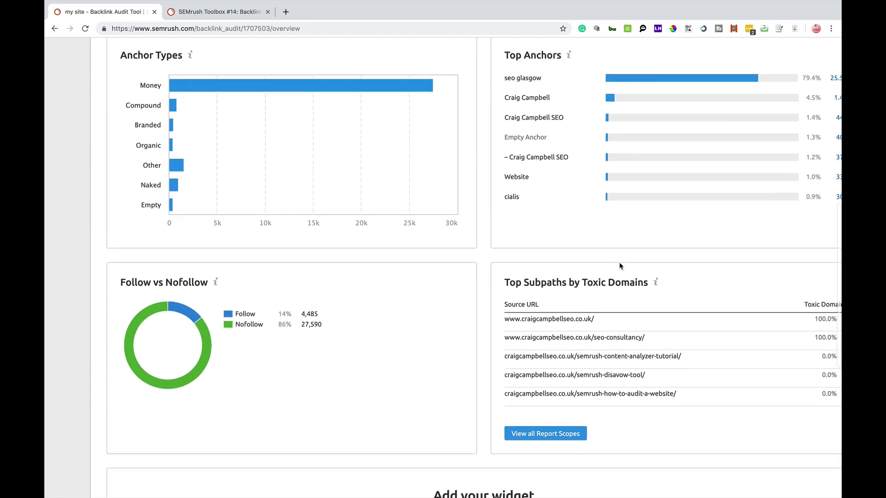
{"action": "scroll", "coordinate": [619, 266], "scroll_direction": "down", "scroll_amount": 3}
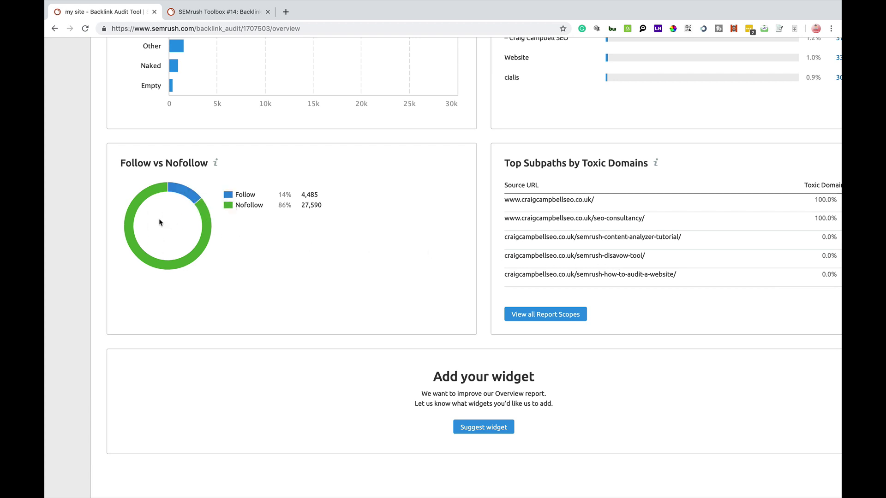
{"action": "key", "text": "super+minus"}
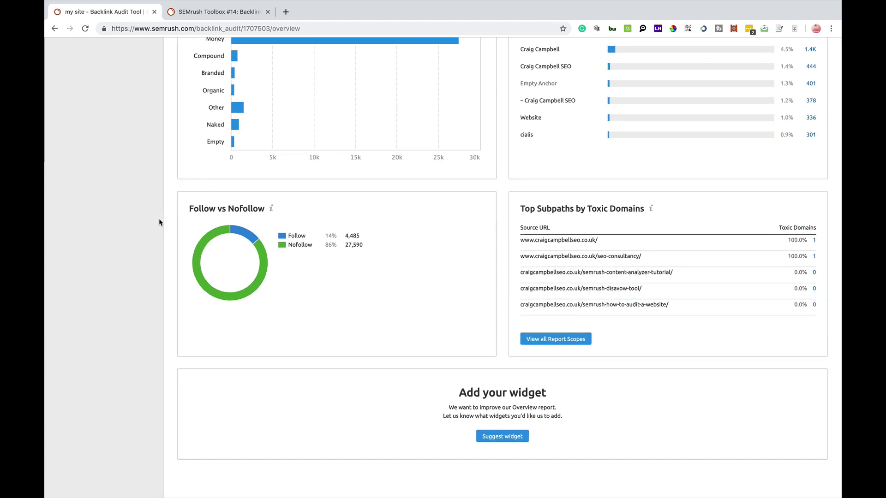
{"action": "scroll", "coordinate": [159, 223], "scroll_direction": "up", "scroll_amount": 7}
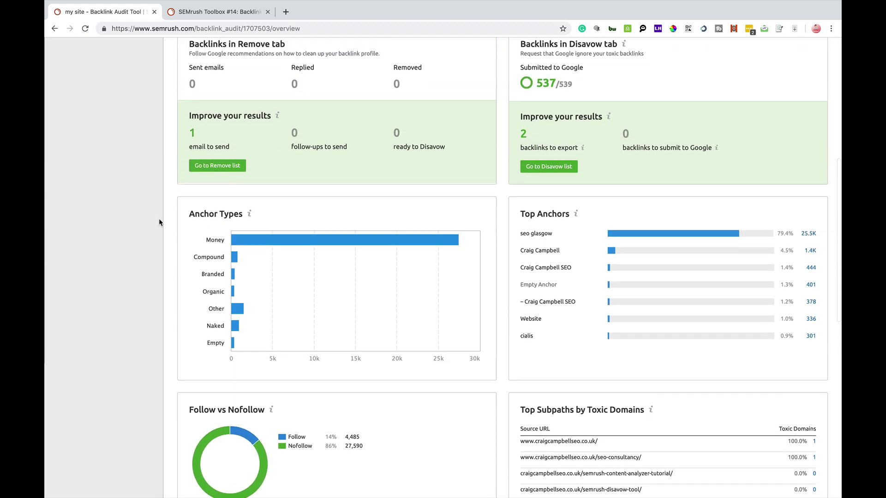
{"action": "scroll", "coordinate": [159, 222], "scroll_direction": "up", "scroll_amount": 3}
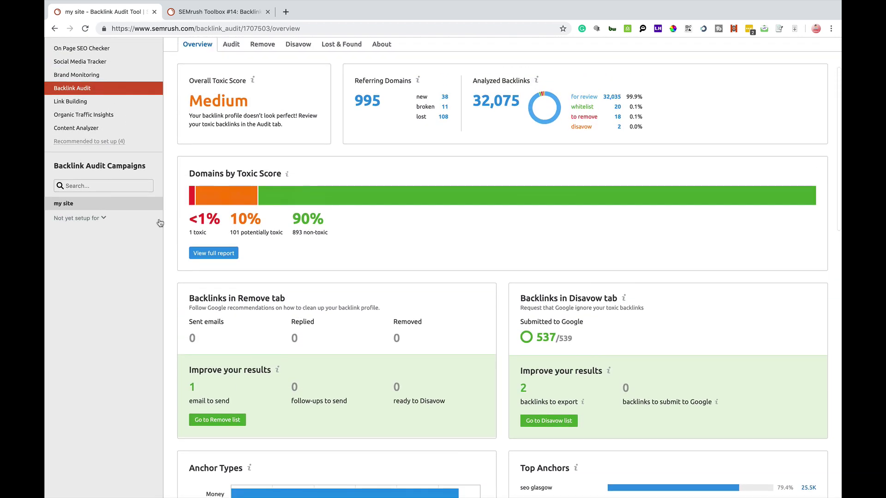
{"action": "scroll", "coordinate": [160, 224], "scroll_direction": "up", "scroll_amount": 1}
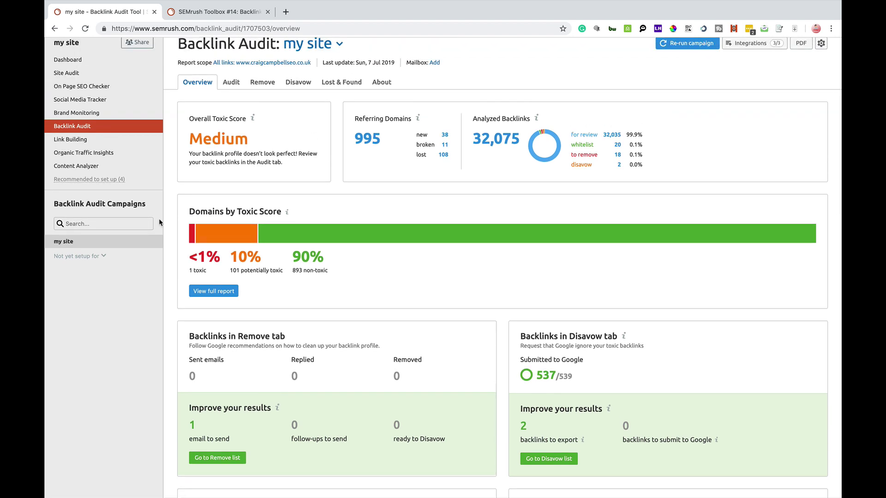
{"action": "scroll", "coordinate": [160, 223], "scroll_direction": "up", "scroll_amount": 1}
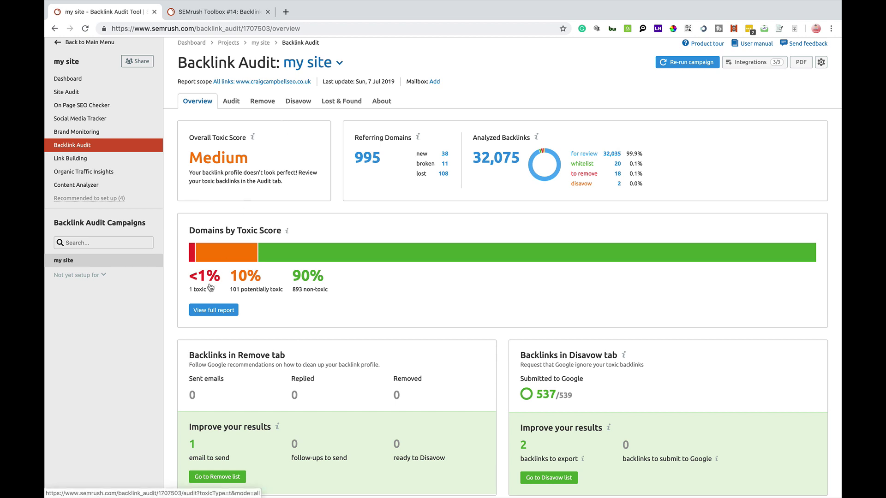
{"action": "scroll", "coordinate": [218, 283], "scroll_direction": "up", "scroll_amount": 5}
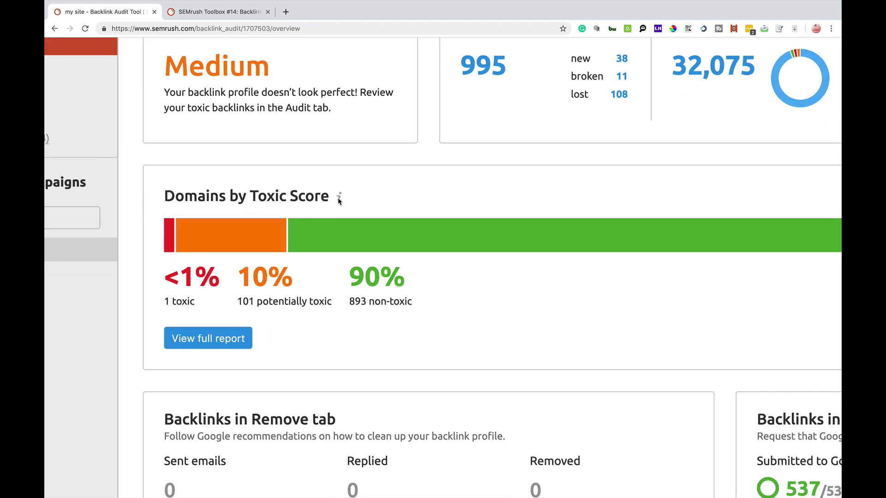
{"action": "mouse_move", "coordinate": [339, 198]}
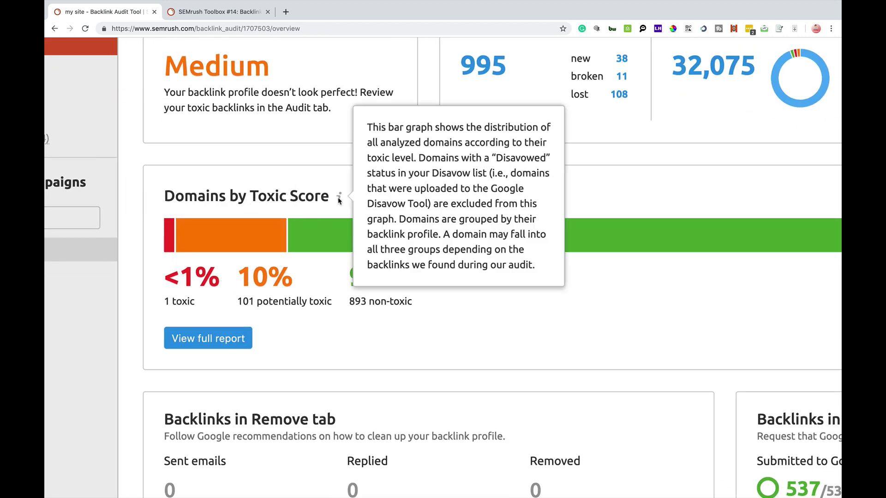
Step: Filter the audit to Toxic domains, leaving the single 'SEO consultancy' backlink scored 62
{"action": "left_click", "coordinate": [196, 288]}
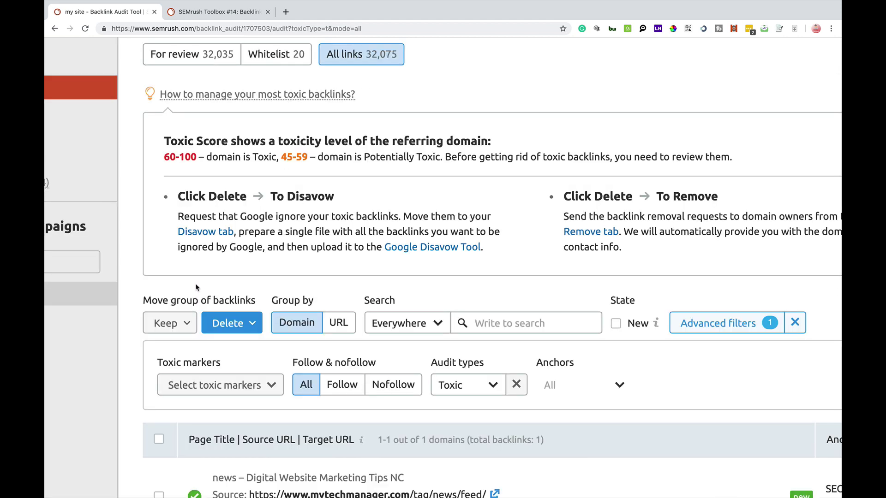
{"action": "scroll", "coordinate": [196, 288], "scroll_direction": "down", "scroll_amount": 5}
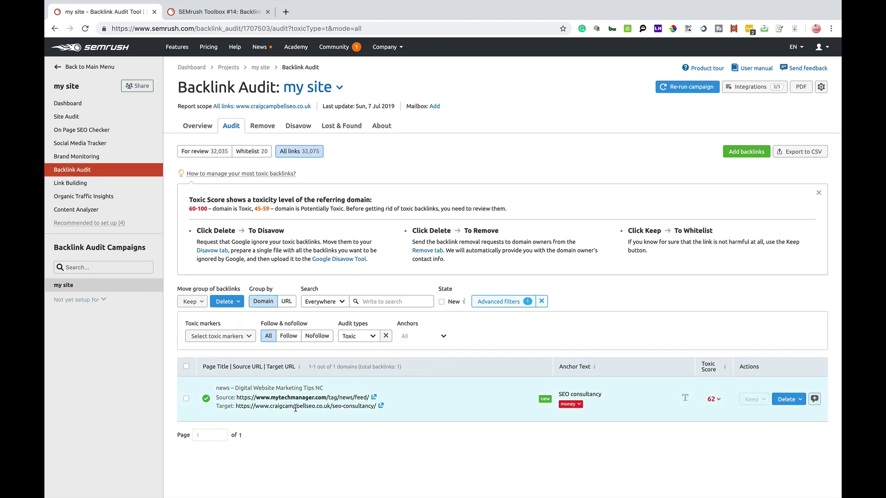
{"action": "scroll", "coordinate": [295, 408], "scroll_direction": "up", "scroll_amount": 5}
{"action": "scroll", "coordinate": [736, 407], "scroll_direction": "down", "scroll_amount": 5}
{"action": "scroll", "coordinate": [594, 394], "scroll_direction": "up", "scroll_amount": 5}
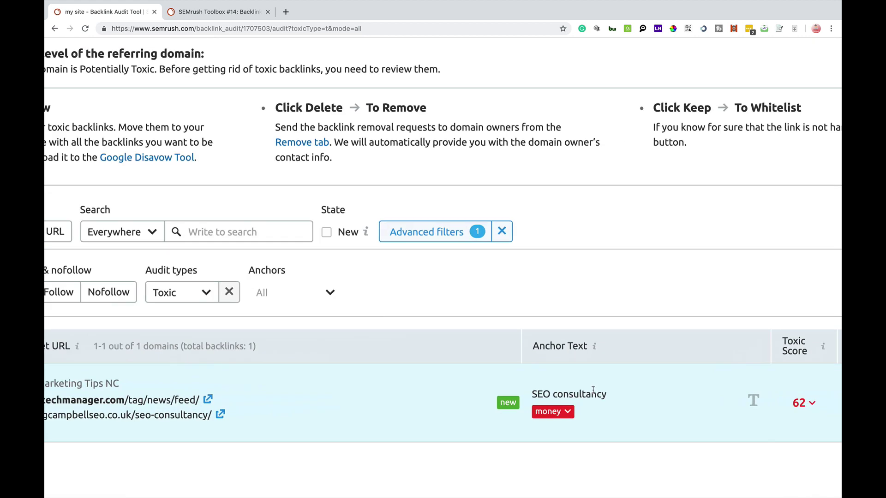
{"action": "scroll", "coordinate": [593, 392], "scroll_direction": "down", "scroll_amount": 5}
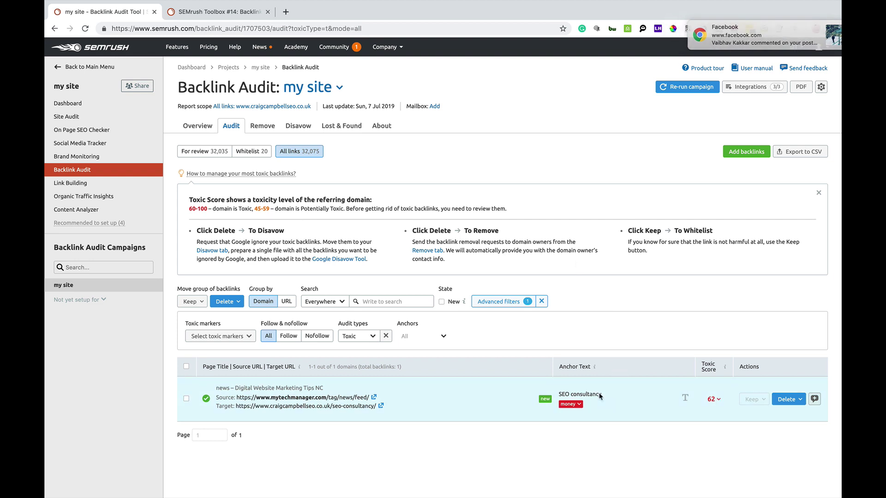
{"action": "scroll", "coordinate": [595, 393], "scroll_direction": "up", "scroll_amount": 5}
{"action": "scroll", "coordinate": [600, 397], "scroll_direction": "down", "scroll_amount": 5}
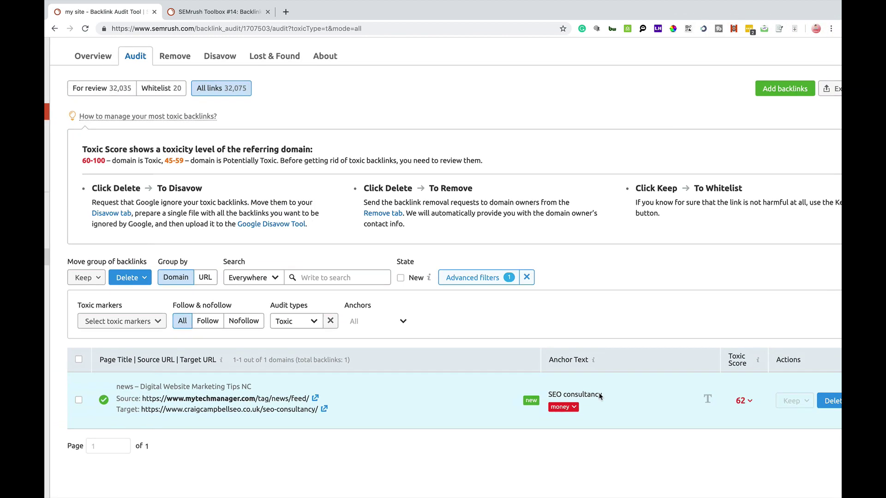
Step: Show the remove-or-disavow list choices for the toxic SEO consultancy domain
{"action": "mouse_move", "coordinate": [574, 411]}
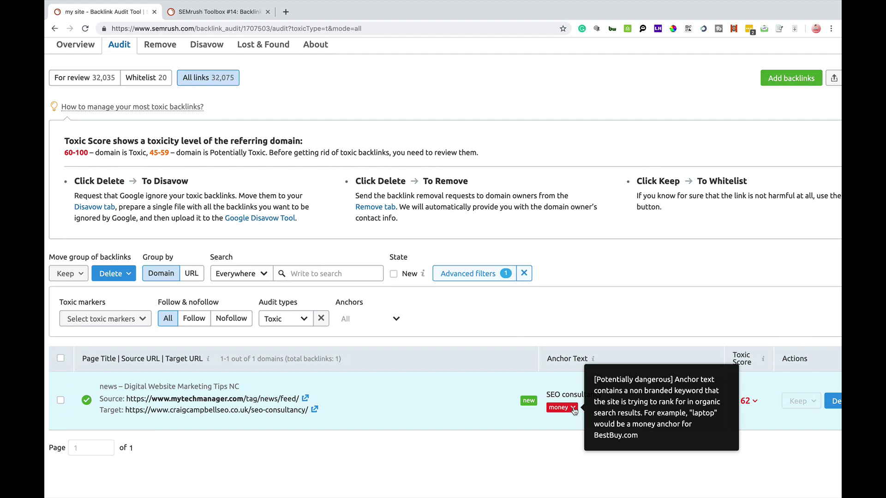
{"action": "scroll", "coordinate": [574, 410], "scroll_direction": "down", "scroll_amount": 5}
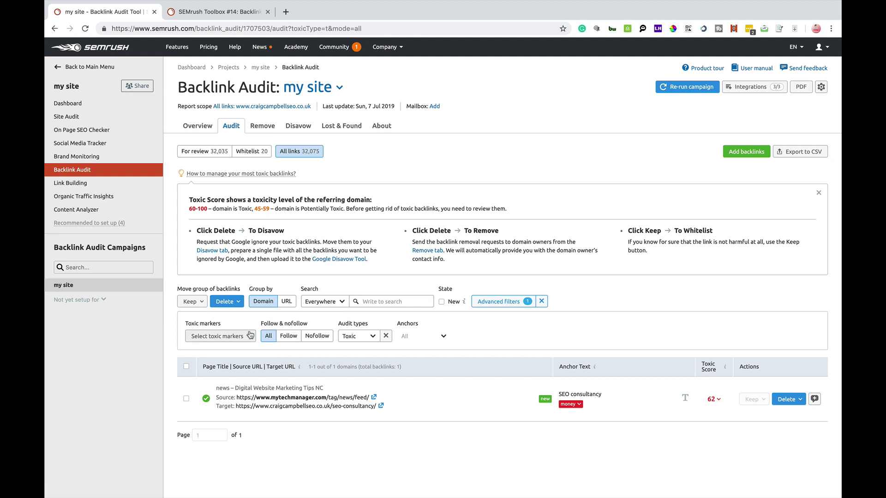
{"action": "left_click", "coordinate": [797, 399]}
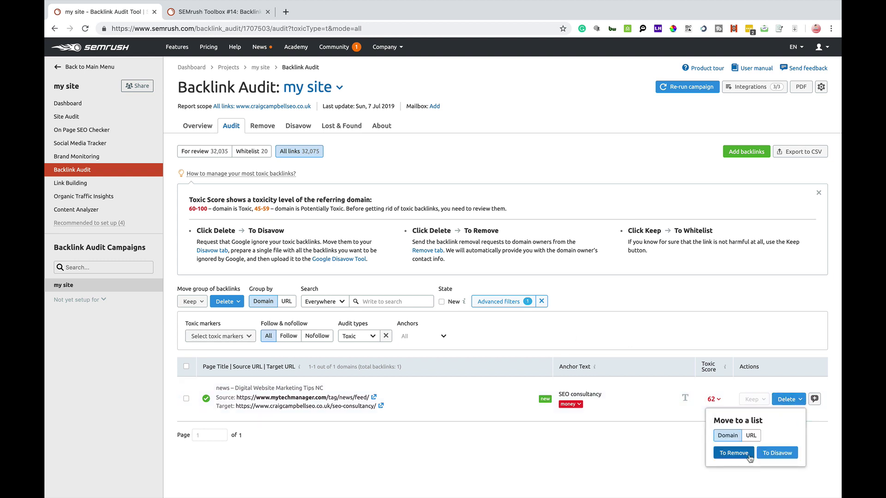
{"action": "scroll", "coordinate": [738, 458], "scroll_direction": "up", "scroll_amount": 5}
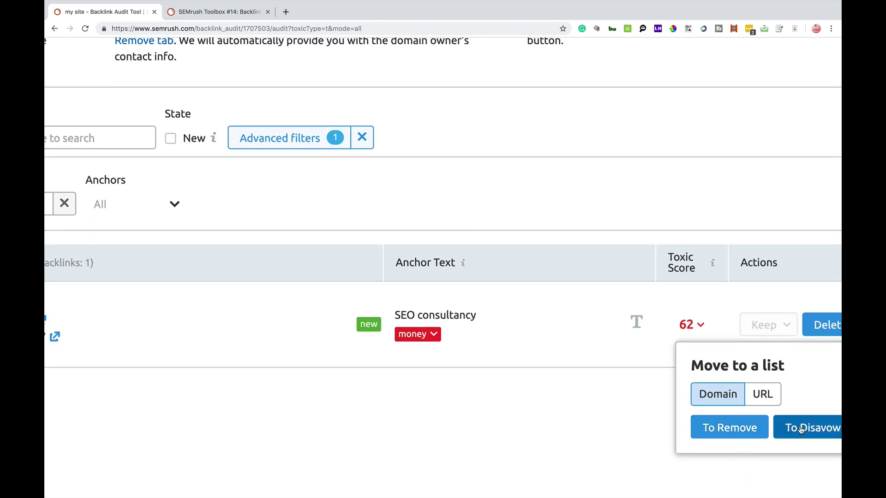
{"action": "scroll", "coordinate": [801, 430], "scroll_direction": "down", "scroll_amount": 5}
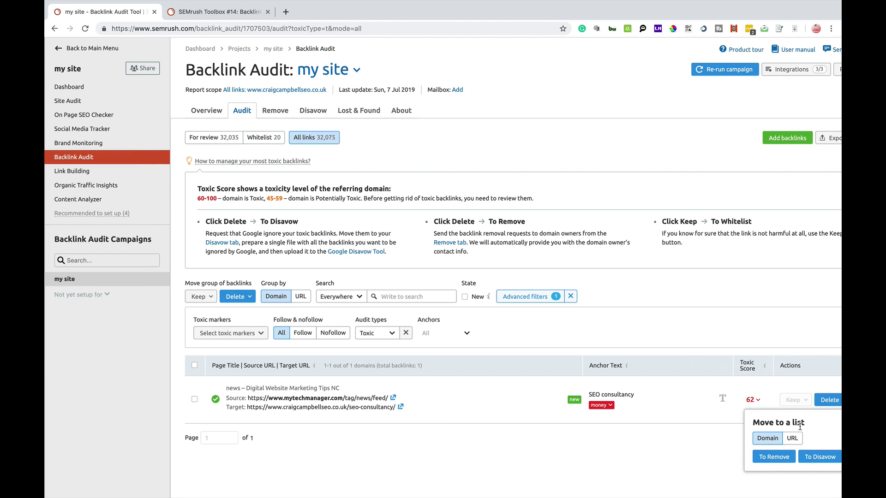
Step: List the 102 potentially toxic domains from Overview and show Keep options for 360works.com.cn
{"action": "left_click", "coordinate": [213, 112]}
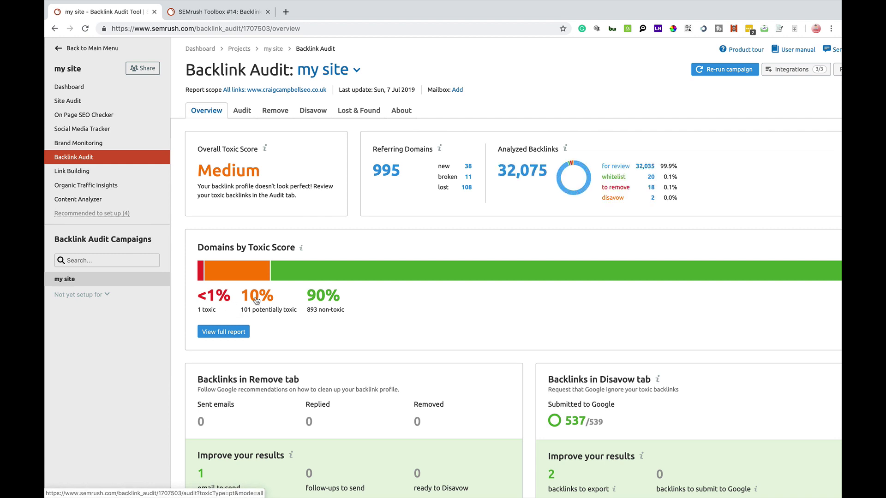
{"action": "scroll", "coordinate": [257, 300], "scroll_direction": "up", "scroll_amount": 3}
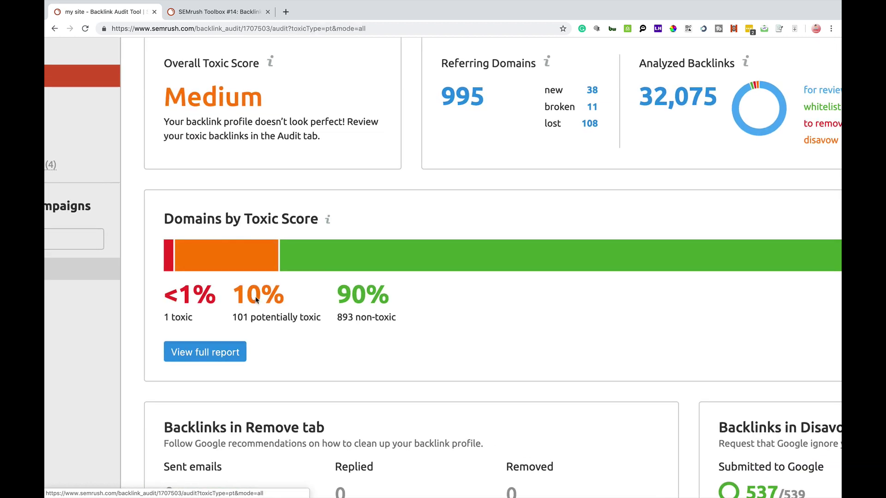
{"action": "left_click", "coordinate": [257, 297]}
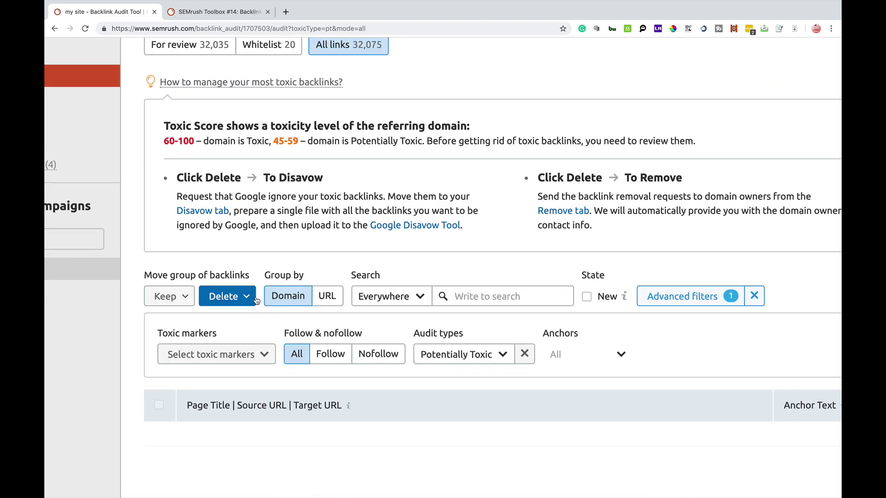
{"action": "scroll", "coordinate": [257, 300], "scroll_direction": "down", "scroll_amount": 3}
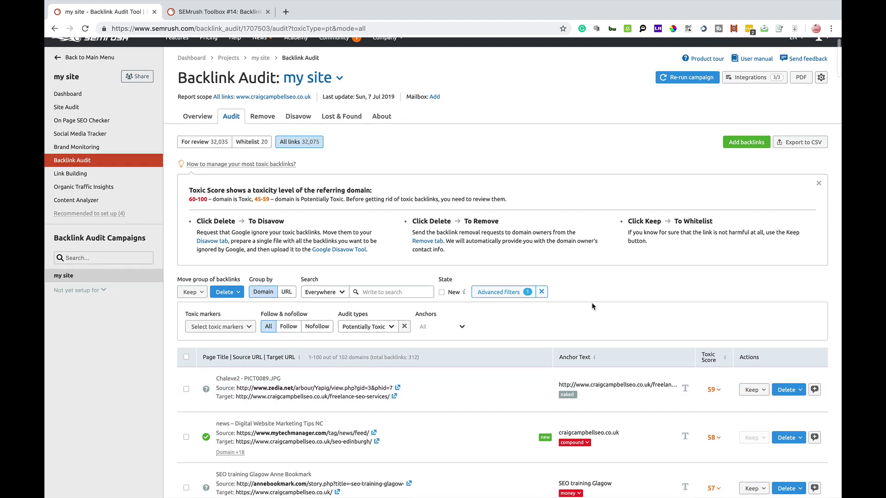
{"action": "scroll", "coordinate": [592, 305], "scroll_direction": "down", "scroll_amount": 4}
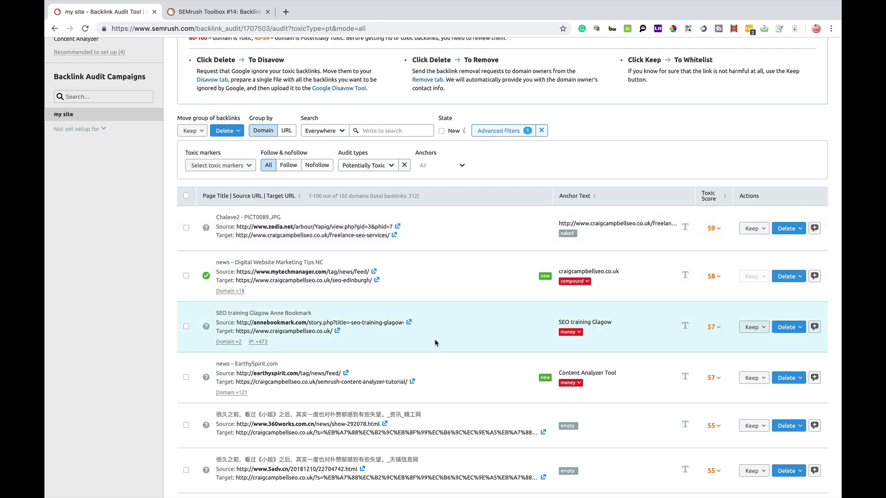
{"action": "scroll", "coordinate": [435, 342], "scroll_direction": "down", "scroll_amount": 4}
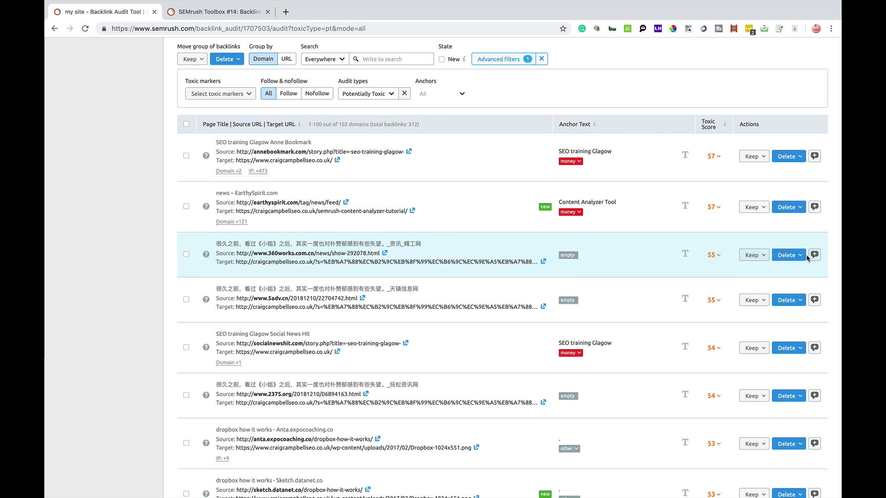
{"action": "left_click", "coordinate": [763, 255]}
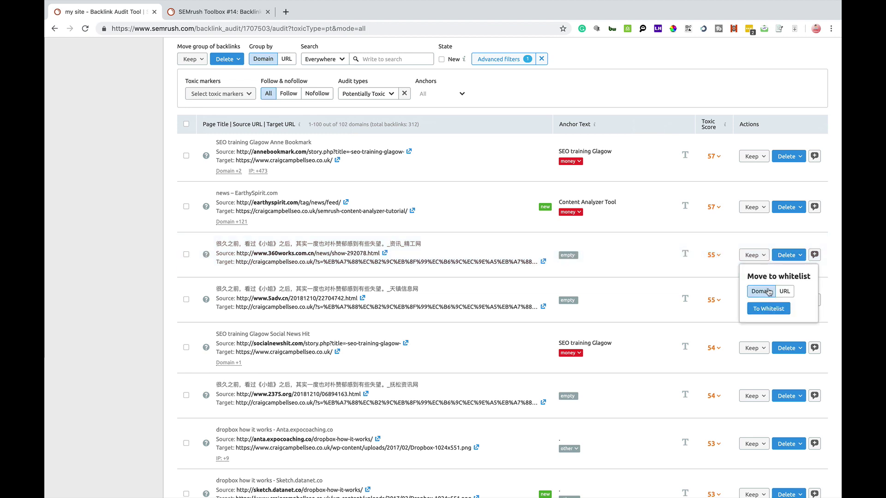
Step: Send the 360works.com.cn domain to the Disavow list and return to the top of the page
{"action": "left_click", "coordinate": [797, 255]}
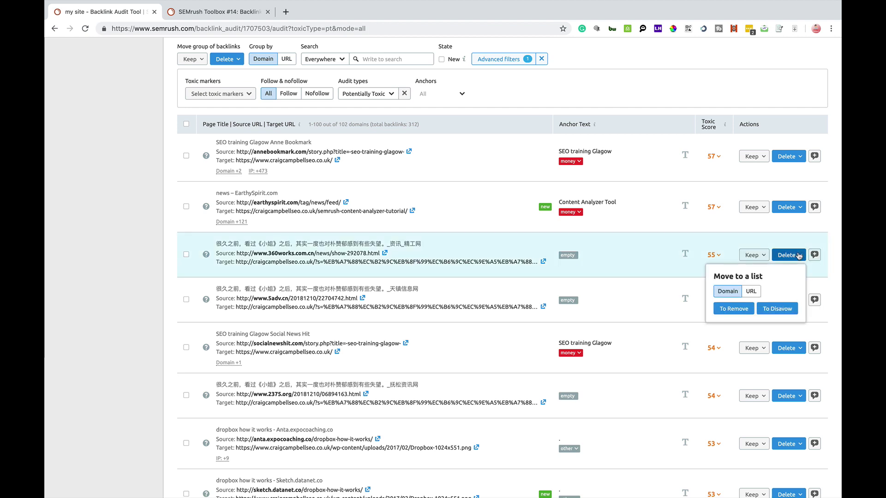
{"action": "left_click", "coordinate": [786, 309]}
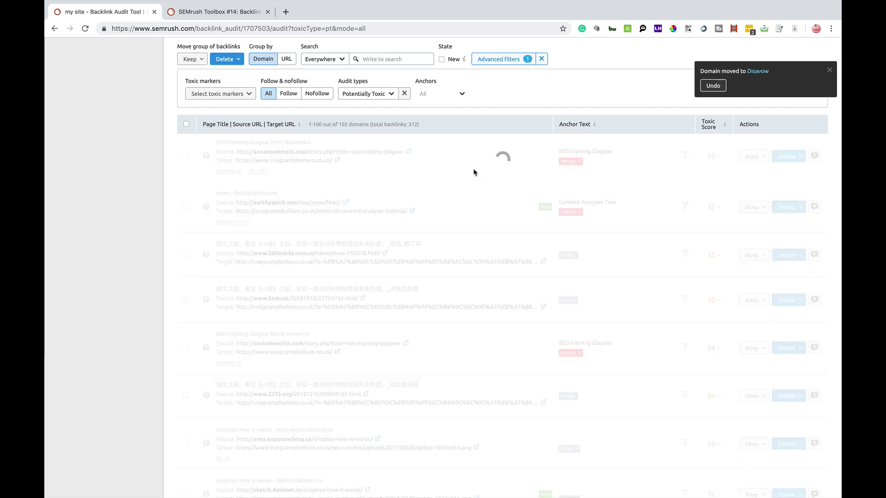
{"action": "scroll", "coordinate": [364, 208], "scroll_direction": "up", "scroll_amount": 1}
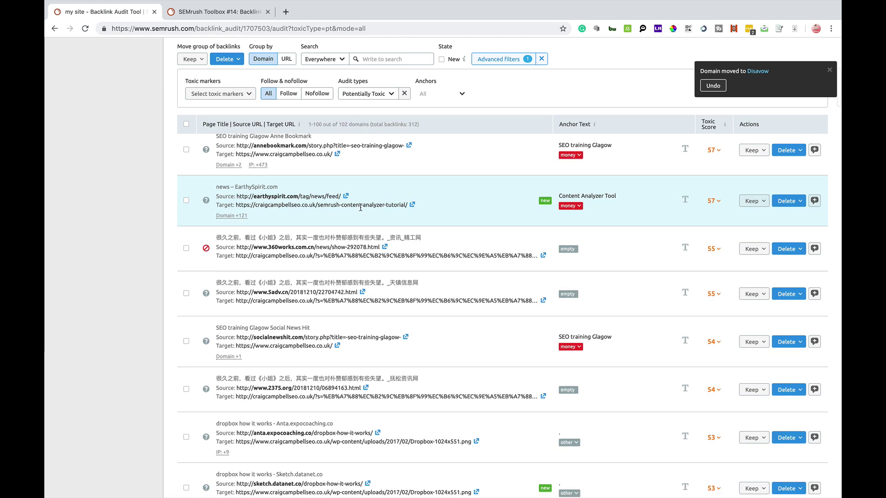
{"action": "scroll", "coordinate": [361, 210], "scroll_direction": "up", "scroll_amount": 10}
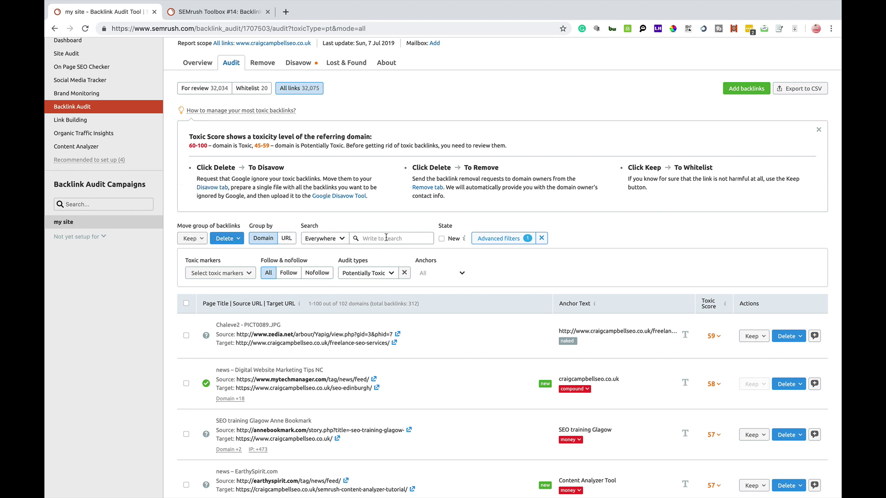
Step: Add a Follow-only toxic marker filter while keeping the Potentially Toxic audit type
{"action": "left_click", "coordinate": [508, 239]}
{"action": "left_click", "coordinate": [508, 240]}
{"action": "left_click", "coordinate": [507, 239]}
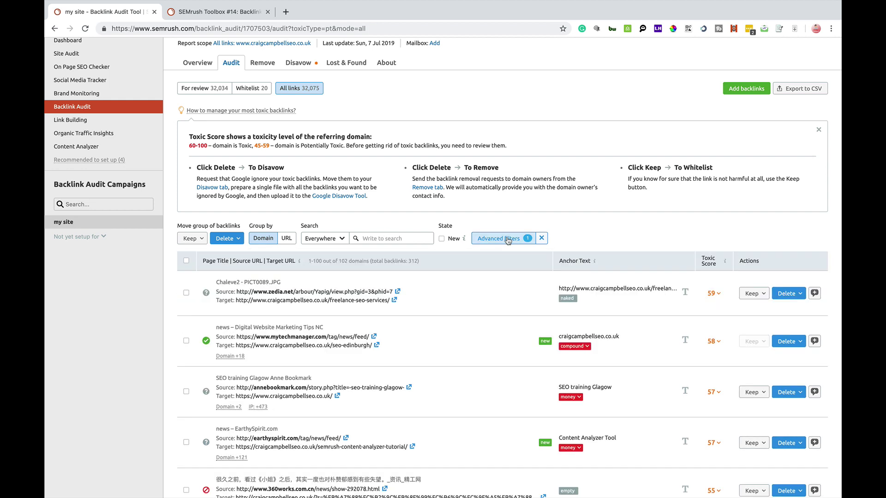
{"action": "left_click", "coordinate": [497, 240]}
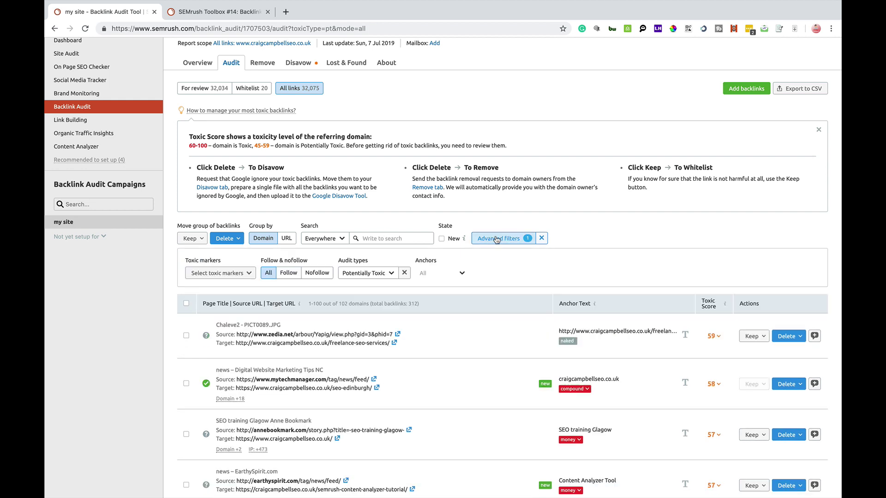
{"action": "left_click", "coordinate": [216, 273]}
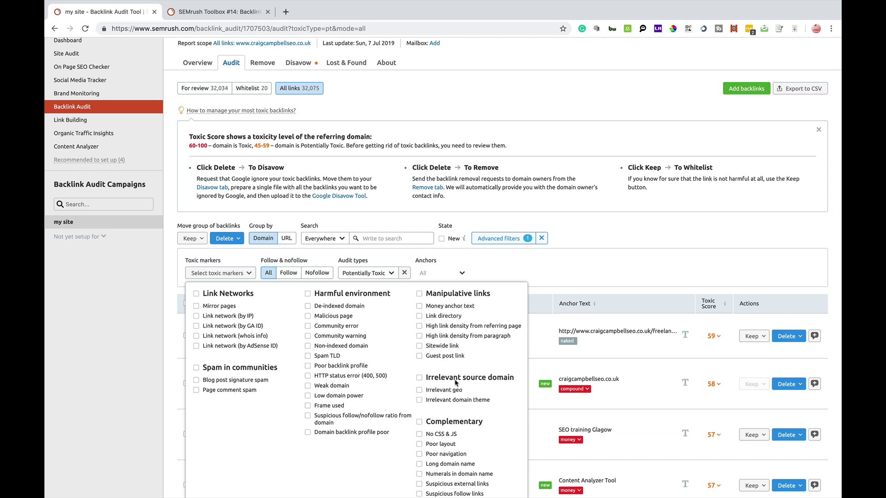
{"action": "left_click", "coordinate": [289, 273]}
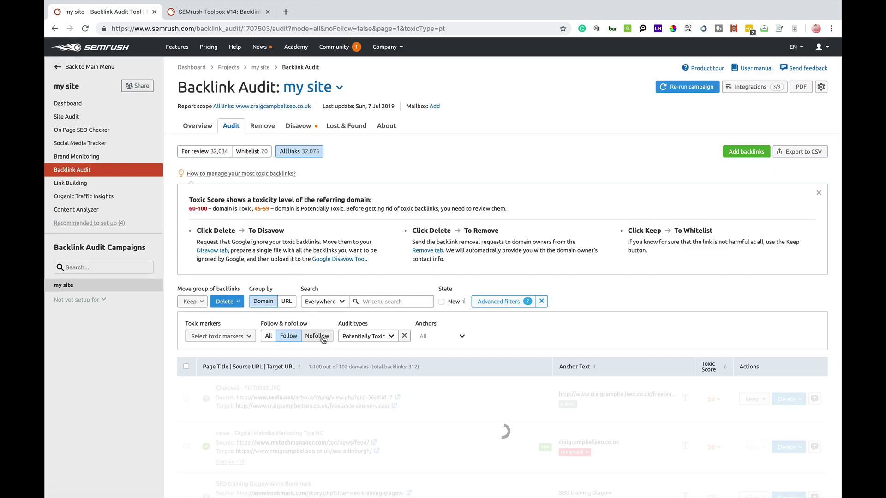
{"action": "left_click", "coordinate": [387, 338]}
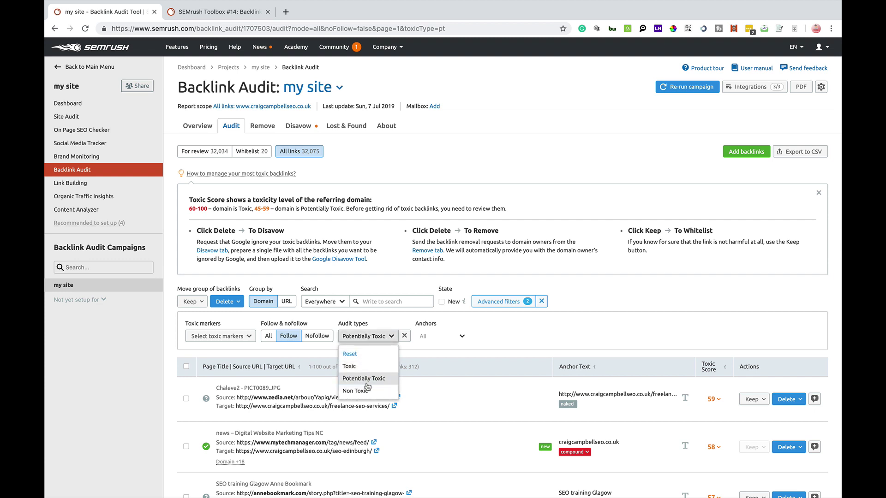
{"action": "left_click", "coordinate": [626, 283]}
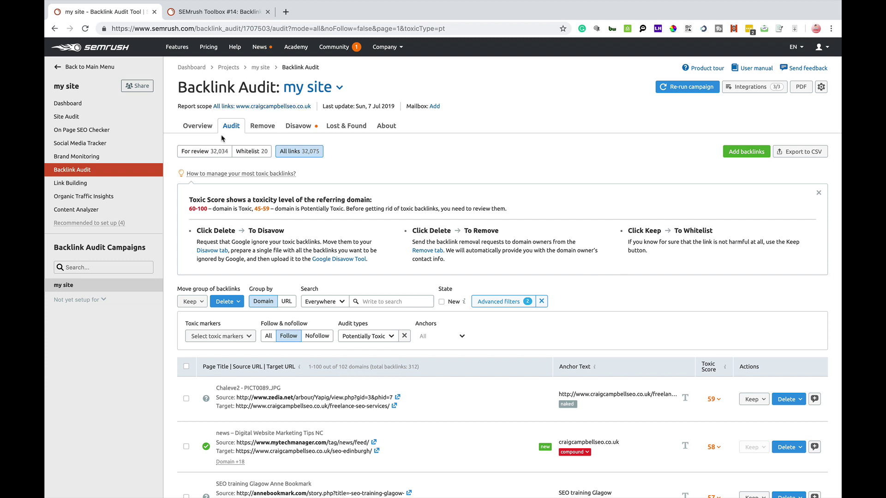
Step: Show the Remove list: one domain with 18 backlinks, anchor 'ephedrine', email not sent
{"action": "left_click", "coordinate": [196, 126]}
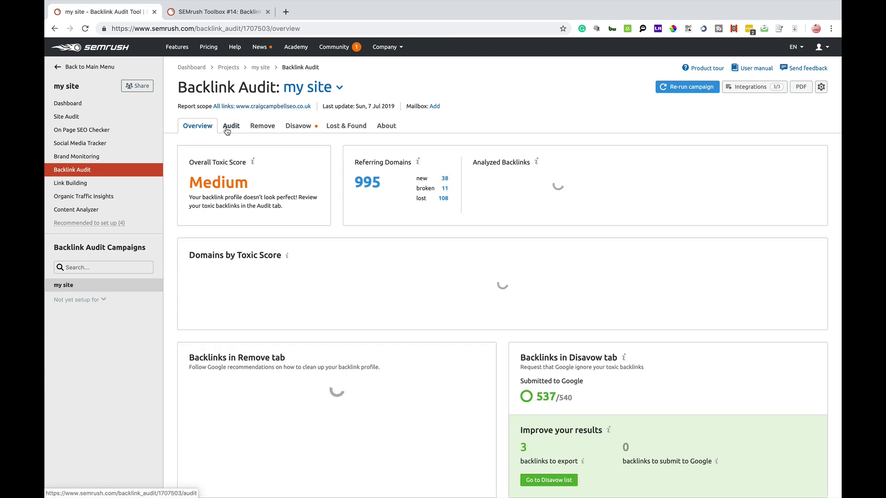
{"action": "left_click", "coordinate": [230, 126]}
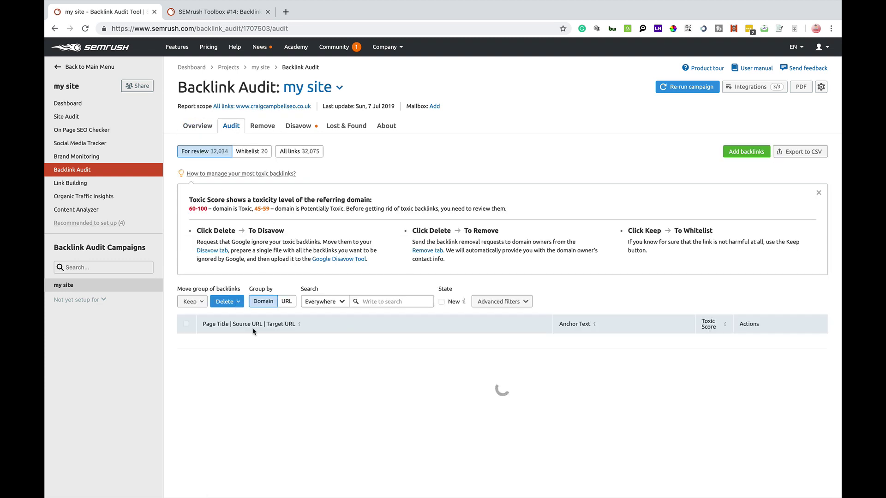
{"action": "left_click", "coordinate": [267, 128]}
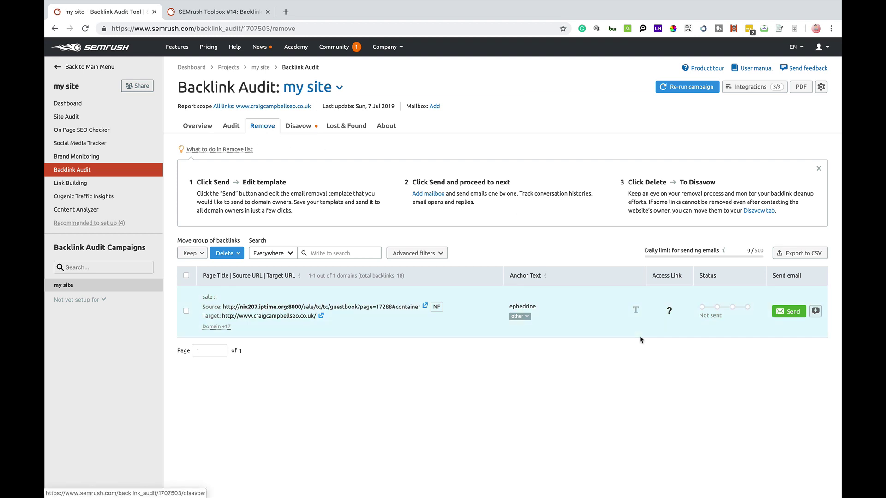
{"action": "left_click", "coordinate": [788, 312]}
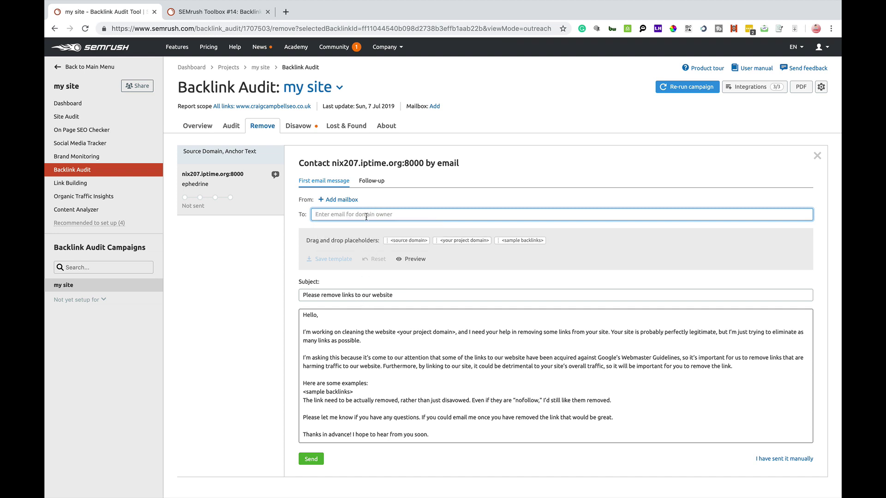
{"action": "left_click", "coordinate": [367, 183]}
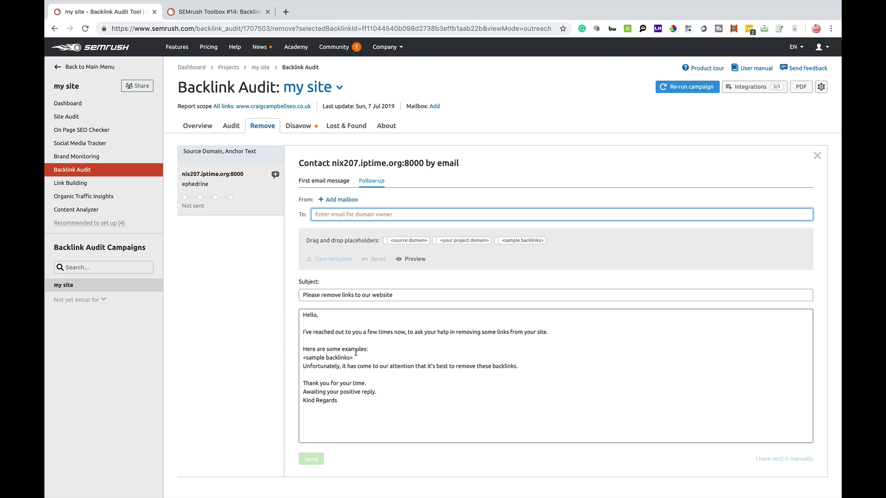
{"action": "left_click", "coordinate": [312, 183]}
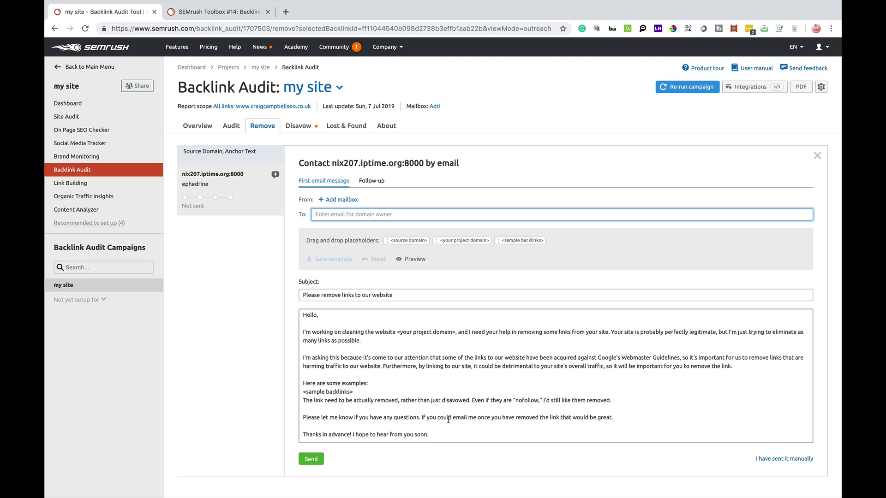
{"action": "left_click", "coordinate": [273, 127]}
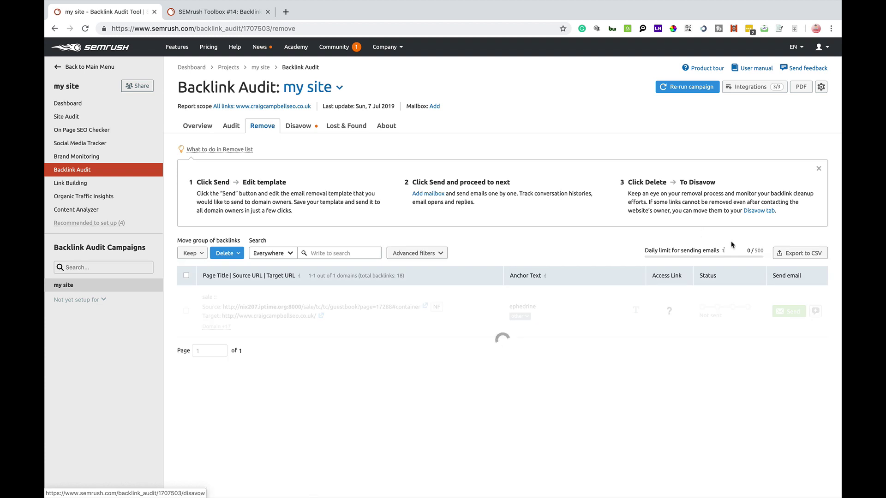
{"action": "mouse_move", "coordinate": [702, 308]}
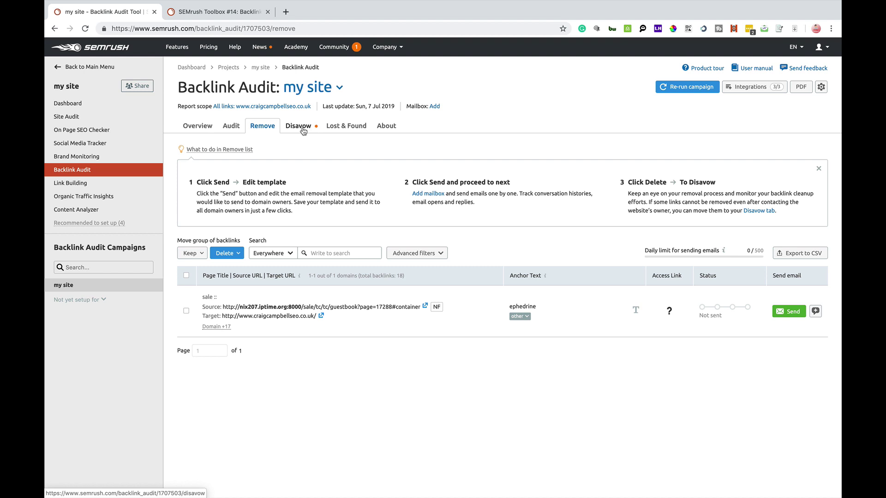
Step: Open the 540-domain Disavow list and look over its item type, export status and source filters
{"action": "left_click", "coordinate": [304, 131]}
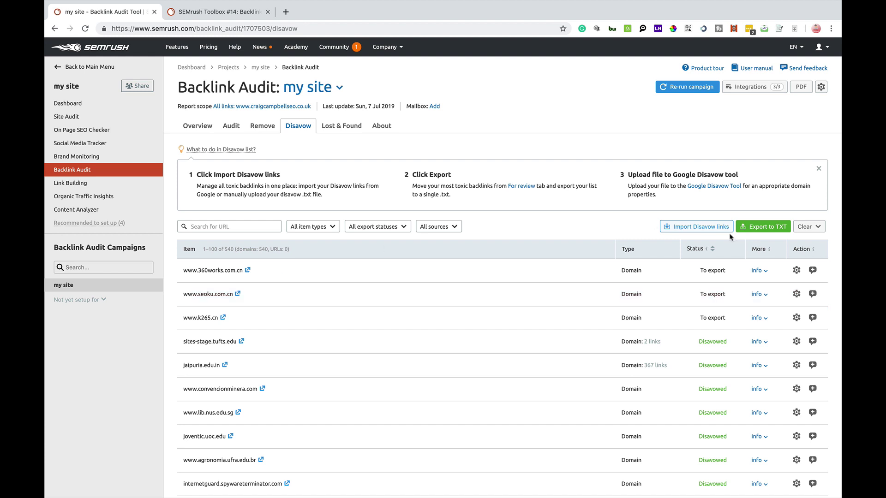
{"action": "left_click", "coordinate": [232, 129]}
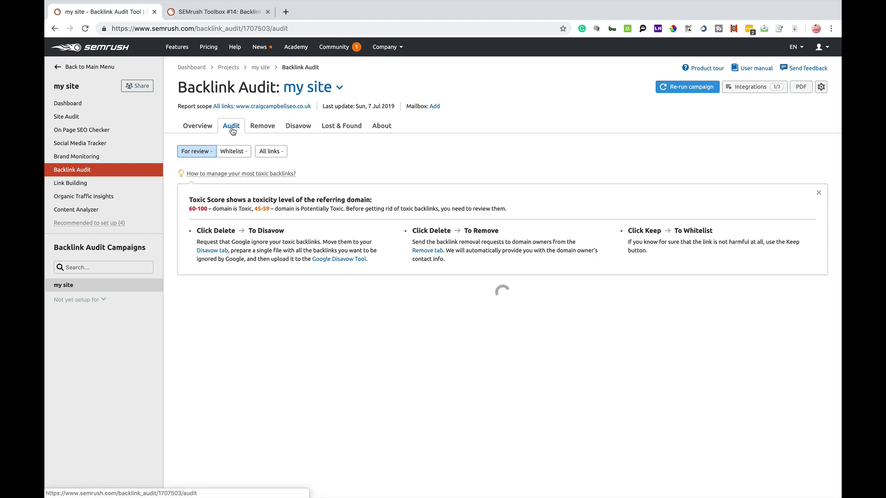
{"action": "left_click", "coordinate": [299, 127]}
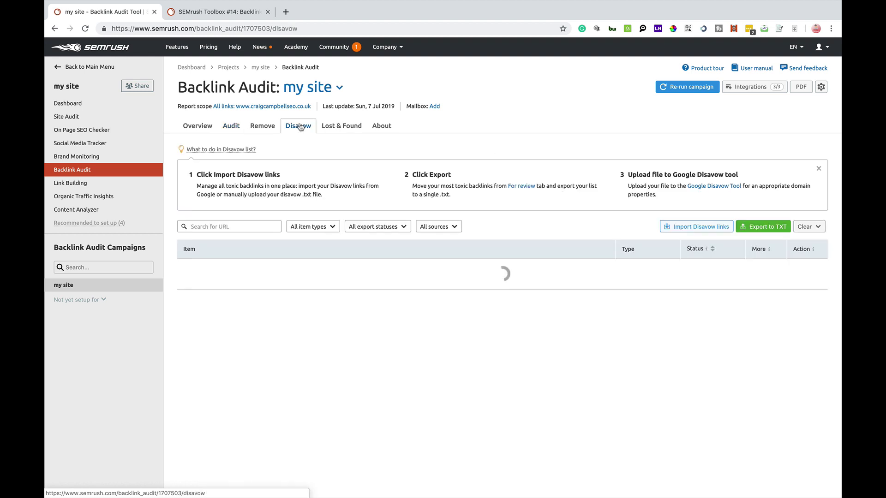
{"action": "left_click", "coordinate": [262, 226]}
{"action": "left_click", "coordinate": [313, 228]}
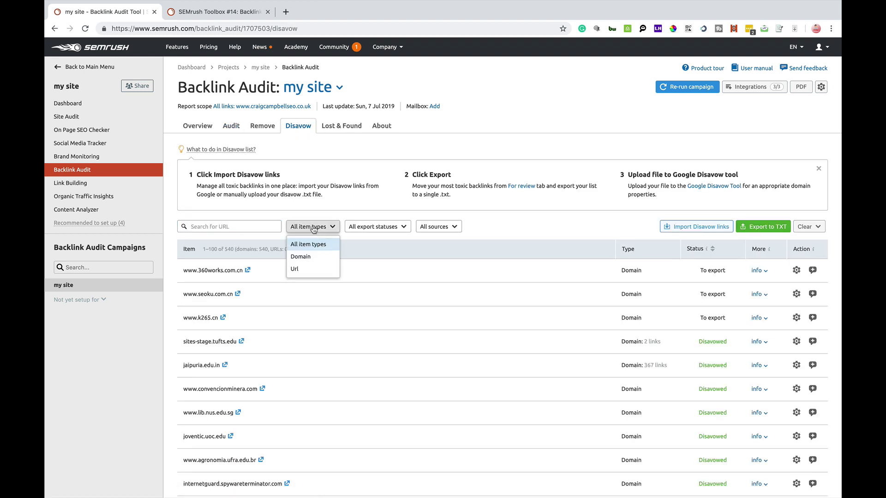
{"action": "left_click", "coordinate": [373, 228]}
{"action": "left_click", "coordinate": [423, 226]}
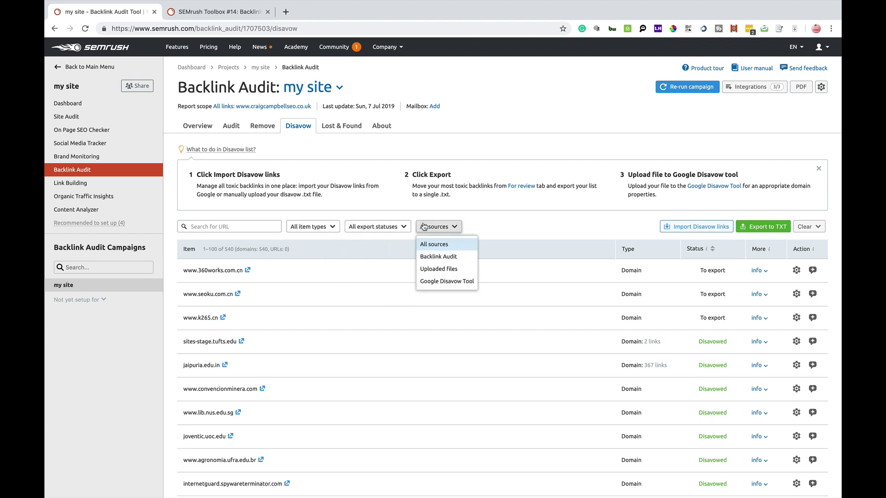
{"action": "left_click", "coordinate": [563, 216]}
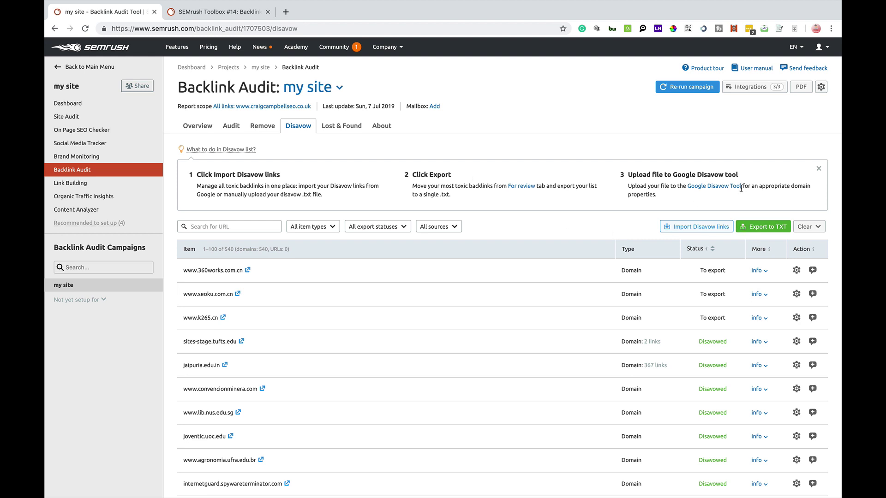
Step: Export the disavow list to a TXT file, dismiss the notice, and show Lost & Found
{"action": "left_click", "coordinate": [760, 228]}
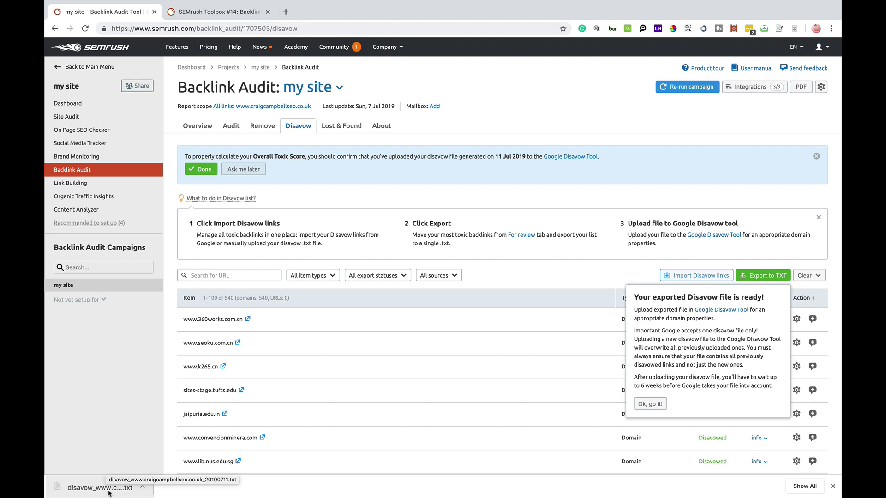
{"action": "left_click", "coordinate": [652, 404]}
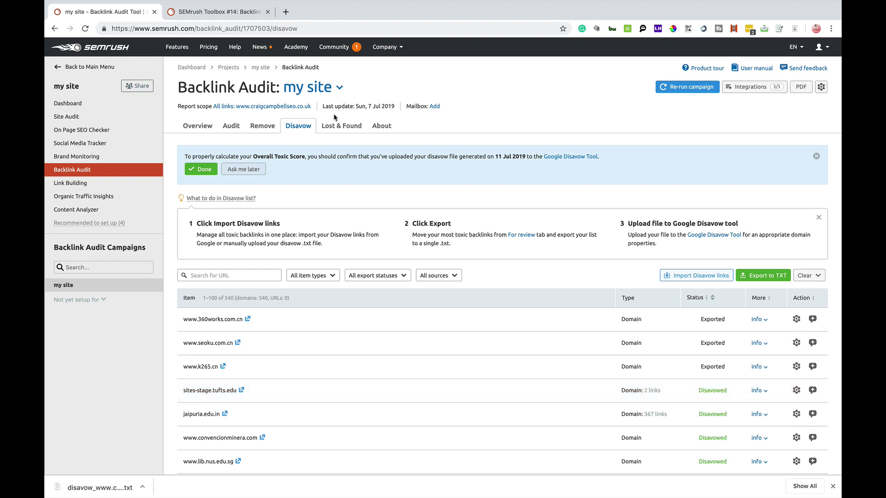
{"action": "left_click", "coordinate": [341, 126]}
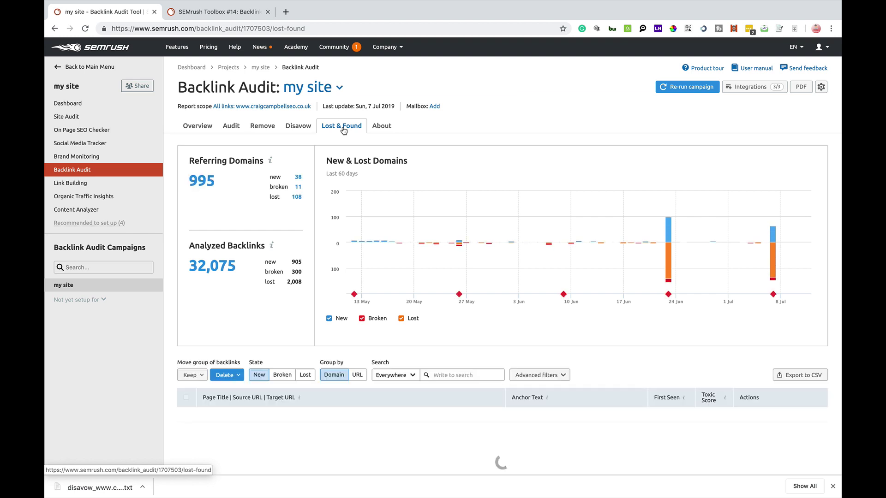
{"action": "scroll", "coordinate": [343, 131], "scroll_direction": "down", "scroll_amount": 3}
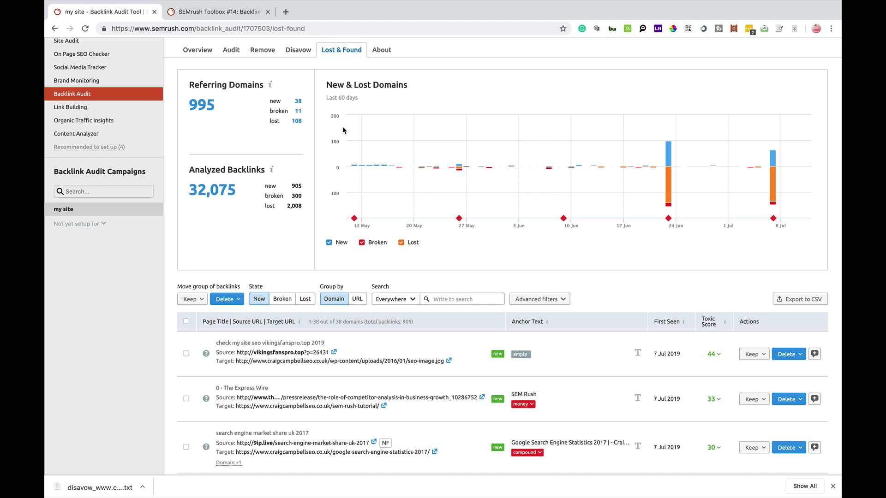
{"action": "scroll", "coordinate": [343, 131], "scroll_direction": "down", "scroll_amount": 3}
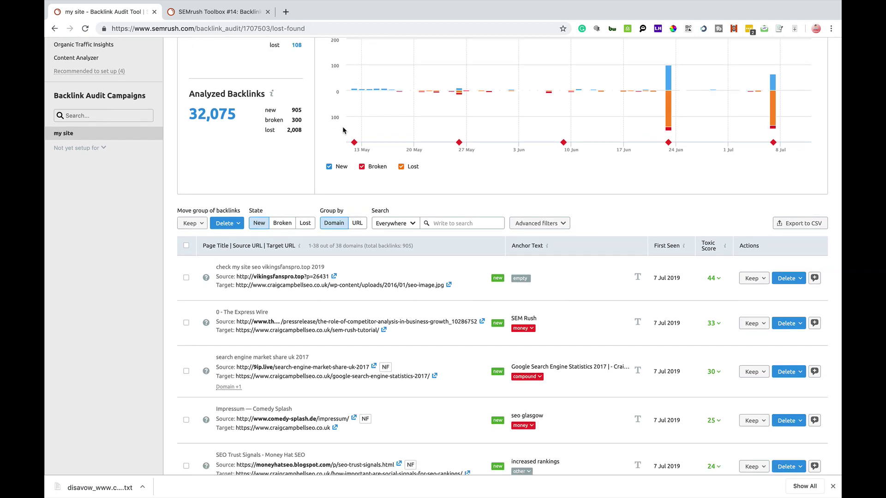
{"action": "scroll", "coordinate": [343, 130], "scroll_direction": "up", "scroll_amount": 5}
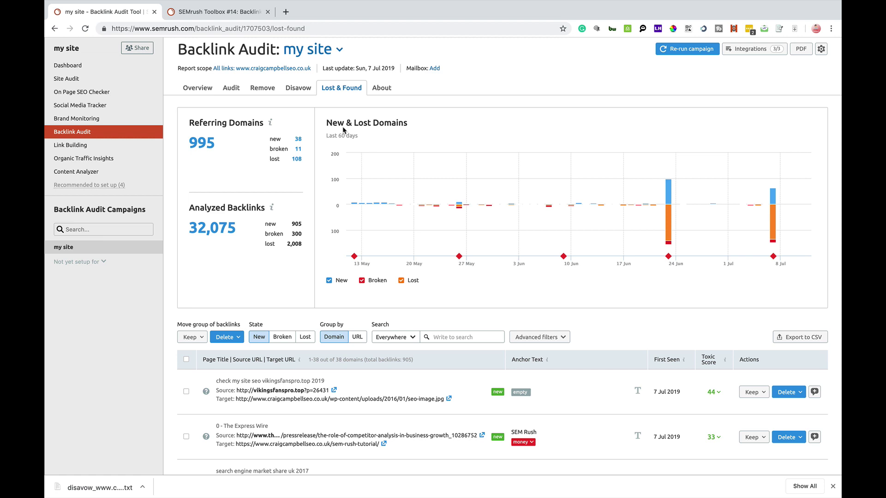
{"action": "scroll", "coordinate": [343, 131], "scroll_direction": "up", "scroll_amount": 1}
{"action": "scroll", "coordinate": [343, 131], "scroll_direction": "down", "scroll_amount": 4}
{"action": "scroll", "coordinate": [344, 130], "scroll_direction": "down", "scroll_amount": 2}
{"action": "scroll", "coordinate": [637, 221], "scroll_direction": "up", "scroll_amount": 2}
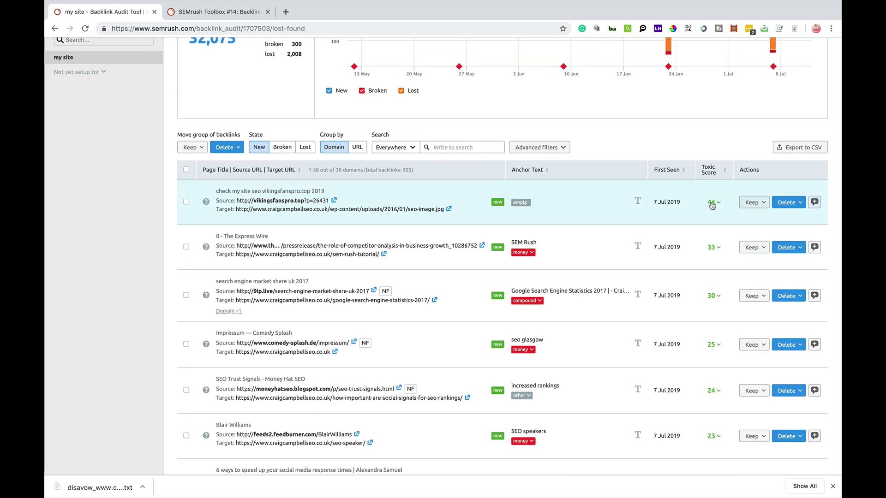
{"action": "scroll", "coordinate": [673, 204], "scroll_direction": "up", "scroll_amount": 5}
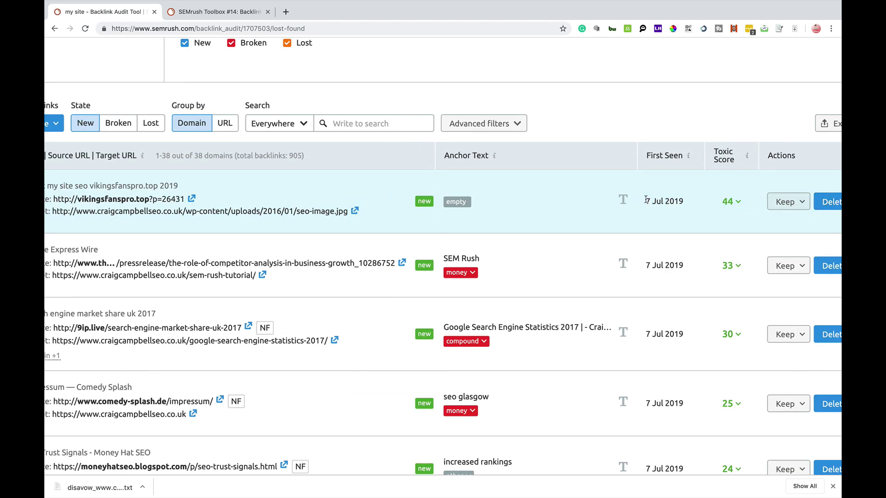
{"action": "scroll", "coordinate": [646, 200], "scroll_direction": "down", "scroll_amount": 5}
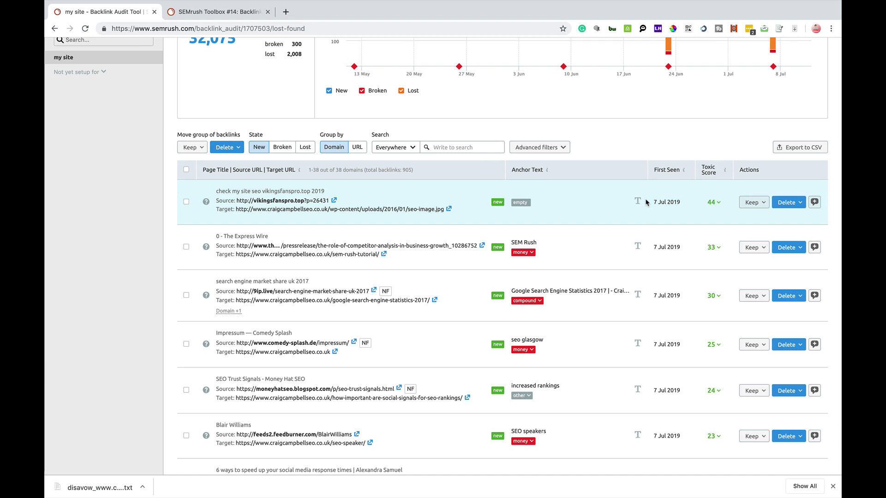
{"action": "scroll", "coordinate": [646, 202], "scroll_direction": "up", "scroll_amount": 5}
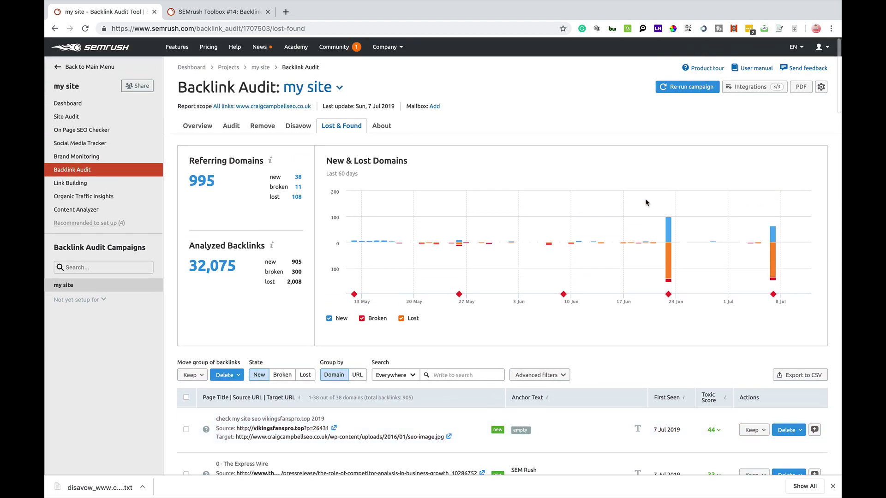
Step: Read the audit's About page, then return to the Overview showing the Medium toxic score
{"action": "left_click", "coordinate": [382, 127]}
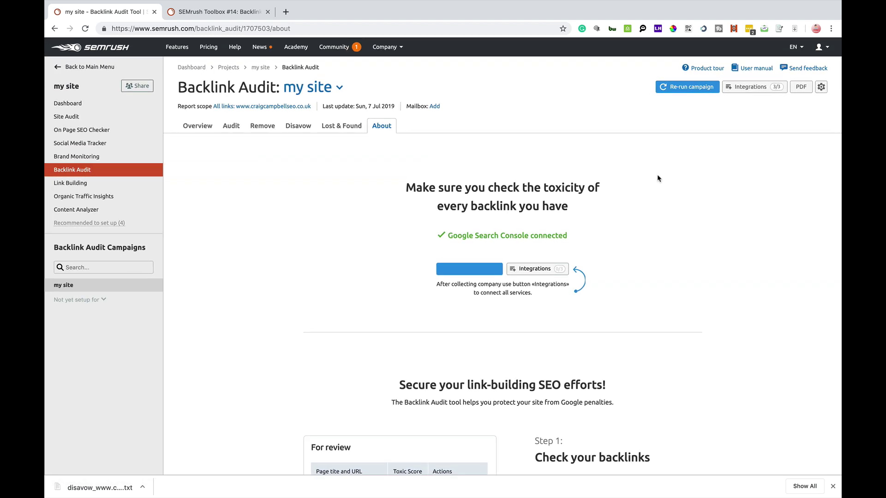
{"action": "scroll", "coordinate": [659, 178], "scroll_direction": "down", "scroll_amount": 6}
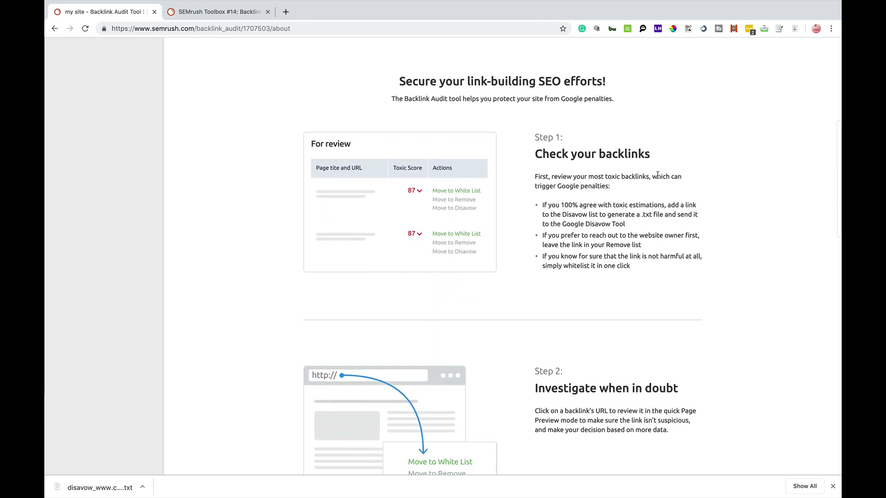
{"action": "scroll", "coordinate": [659, 178], "scroll_direction": "up", "scroll_amount": 6}
{"action": "scroll", "coordinate": [658, 175], "scroll_direction": "up", "scroll_amount": 1}
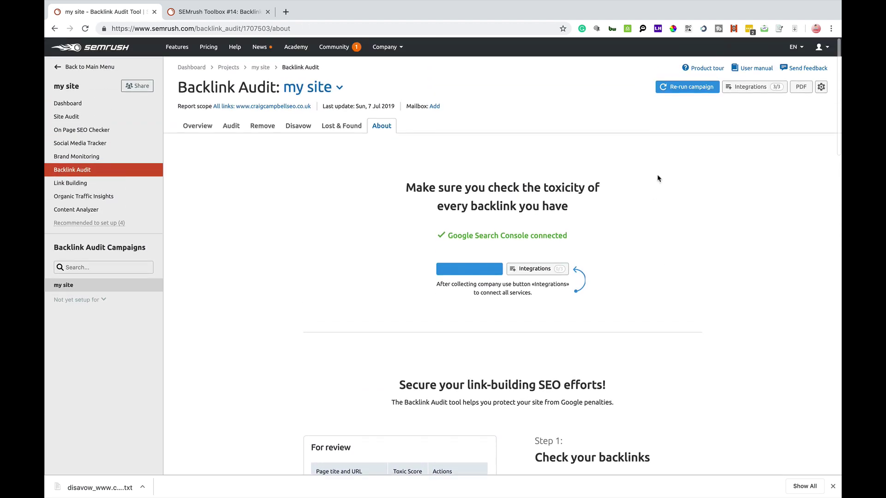
{"action": "left_click", "coordinate": [203, 126]}
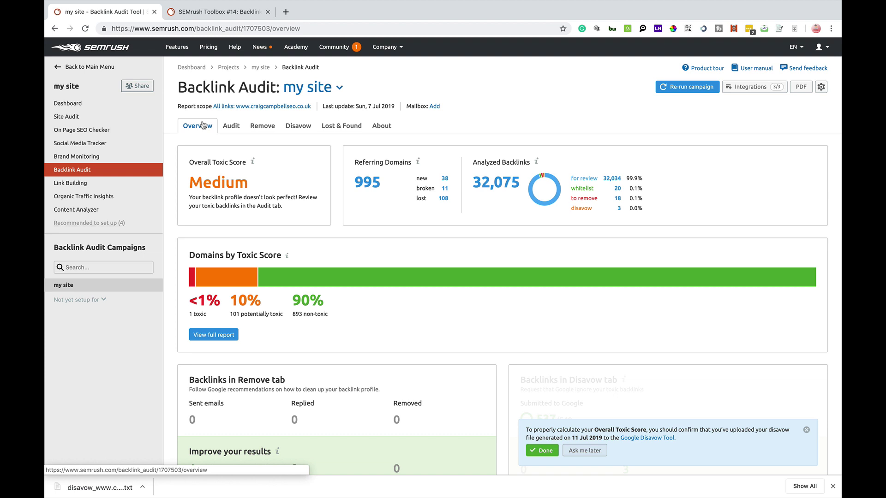
Step: Bring the top of the Backlink Audit overview into view, where Send feedback sits
{"action": "mouse_move", "coordinate": [475, 1]}
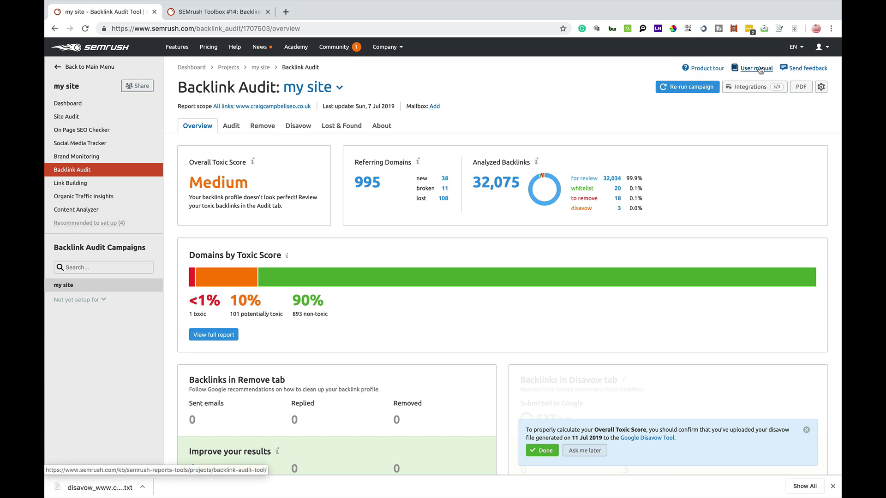
{"action": "scroll", "coordinate": [760, 69], "scroll_direction": "up", "scroll_amount": 5}
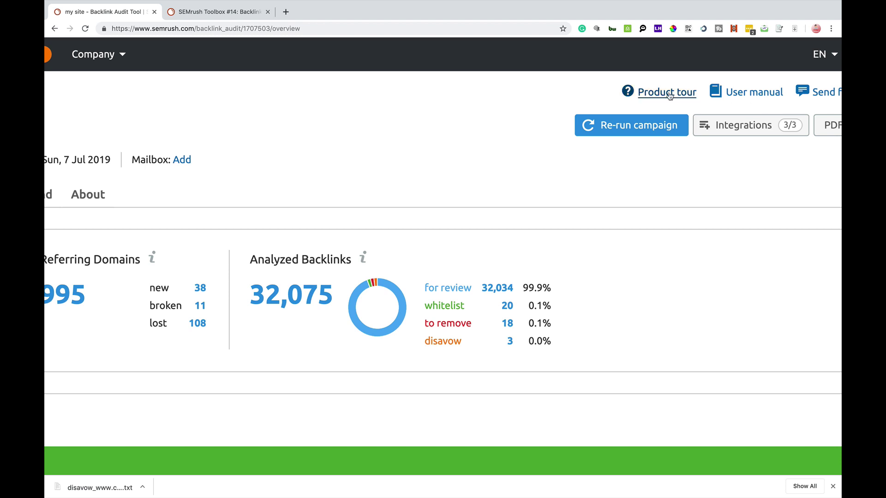
Step: Open the Send feedback form and cancel it without sending anything
{"action": "left_click", "coordinate": [823, 92]}
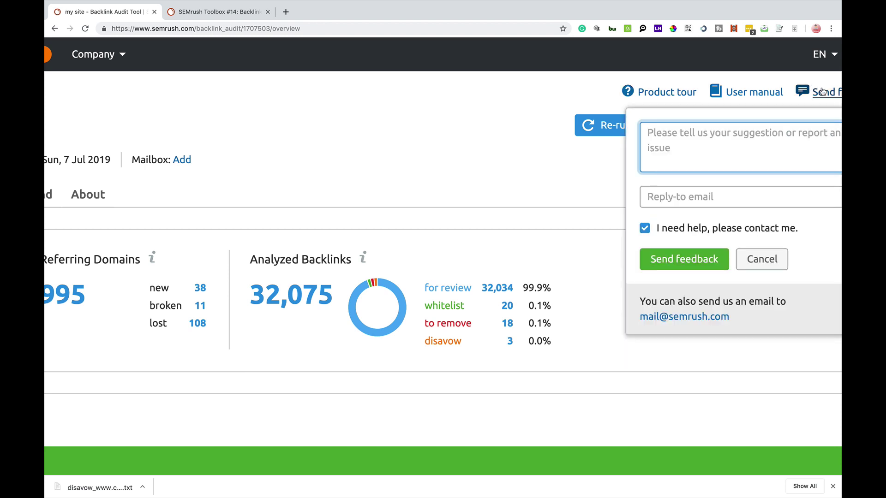
{"action": "scroll", "coordinate": [509, 112], "scroll_direction": "down", "scroll_amount": 5}
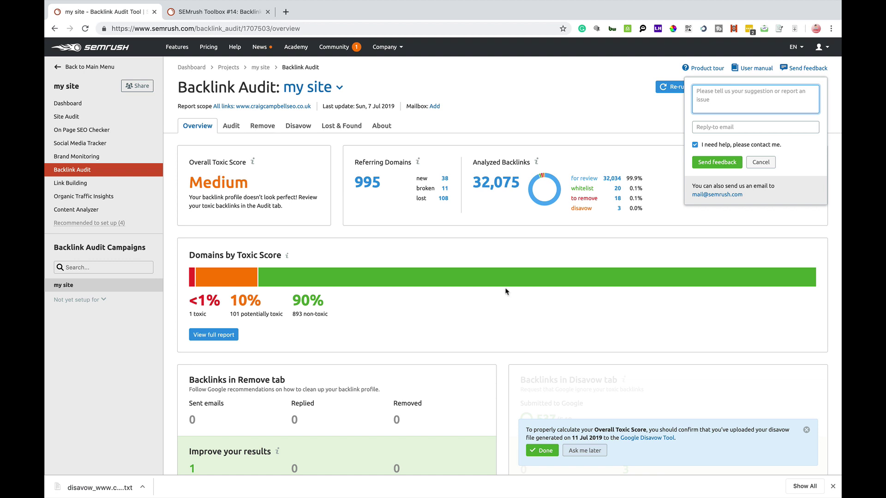
{"action": "left_click", "coordinate": [767, 163]}
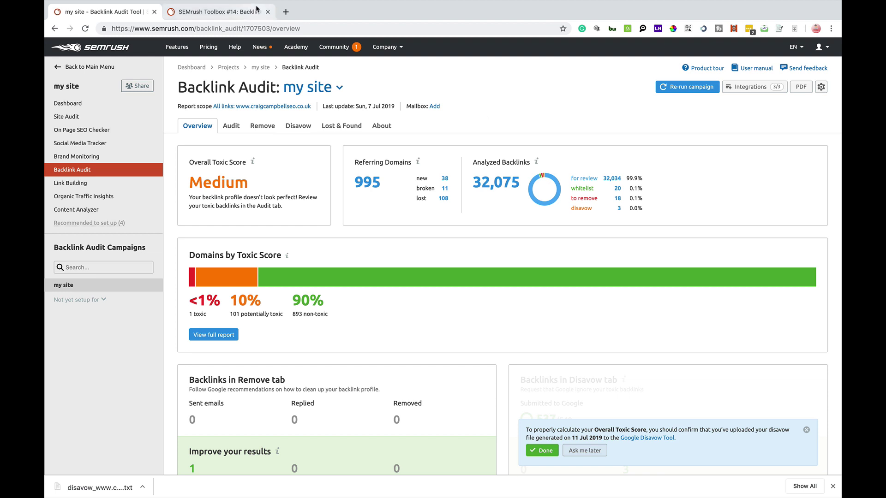
{"action": "mouse_move", "coordinate": [626, 4]}
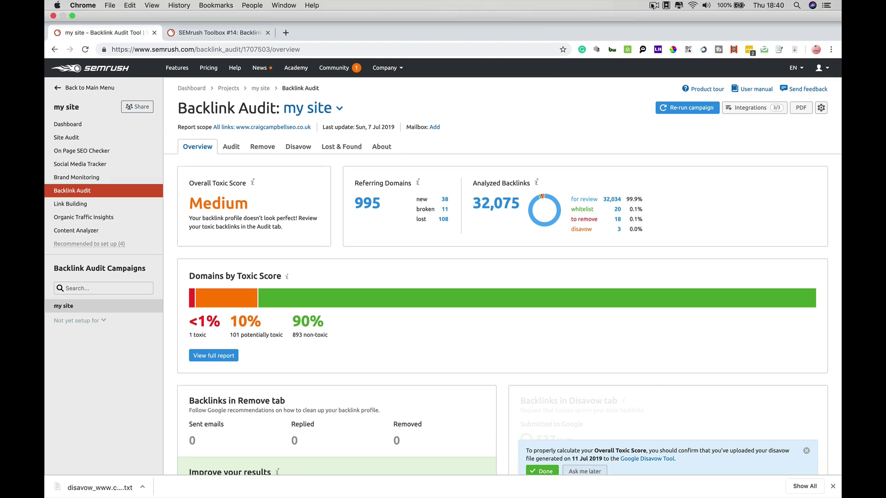